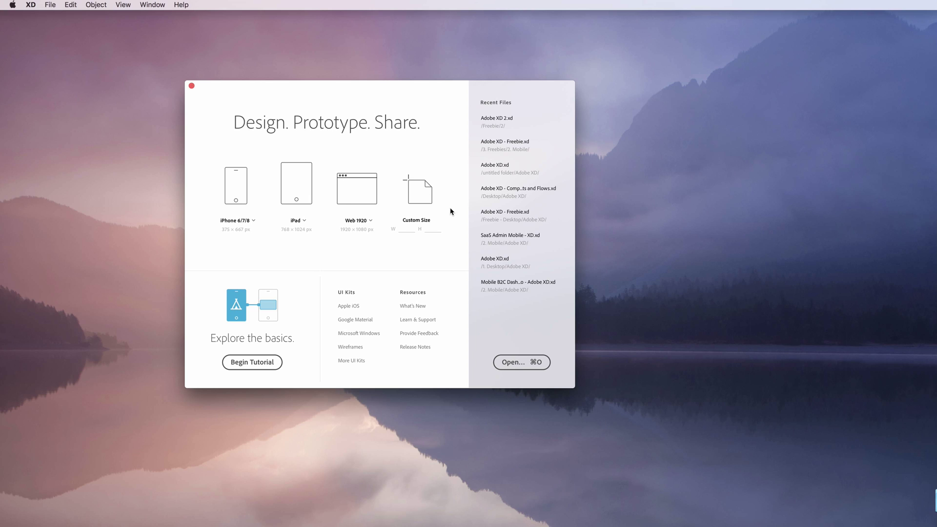
Pick the iPhone 6/7/8 (375 x 667) preset on the start screen to open Untitled-1.
drag(343, 88, 390, 99)
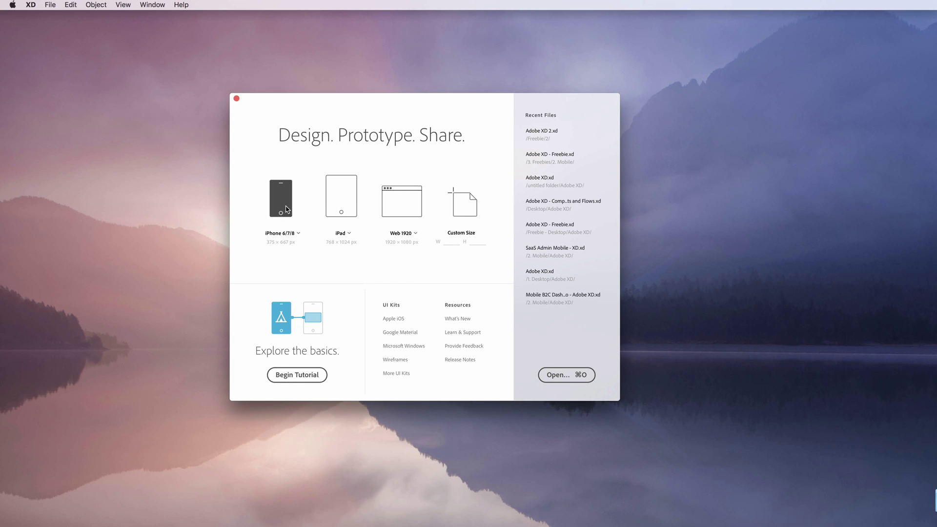
click(297, 234)
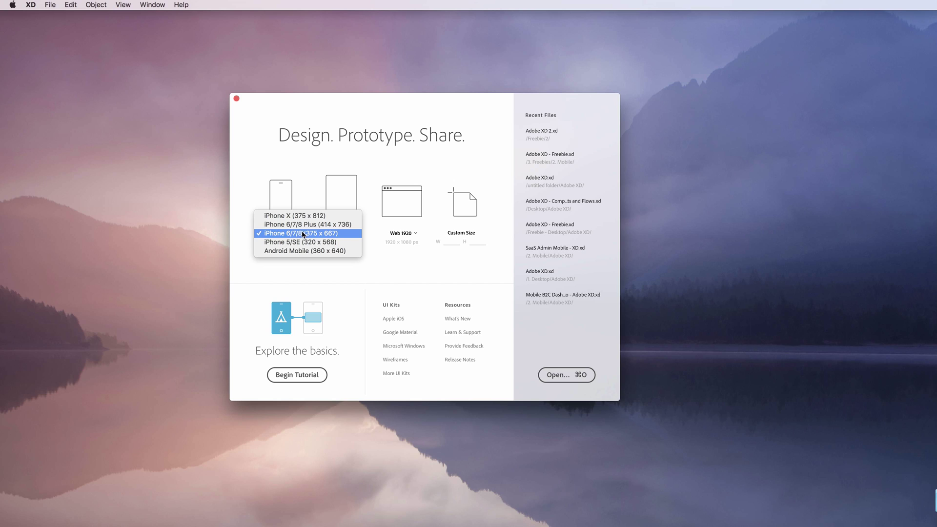
click(301, 234)
click(282, 204)
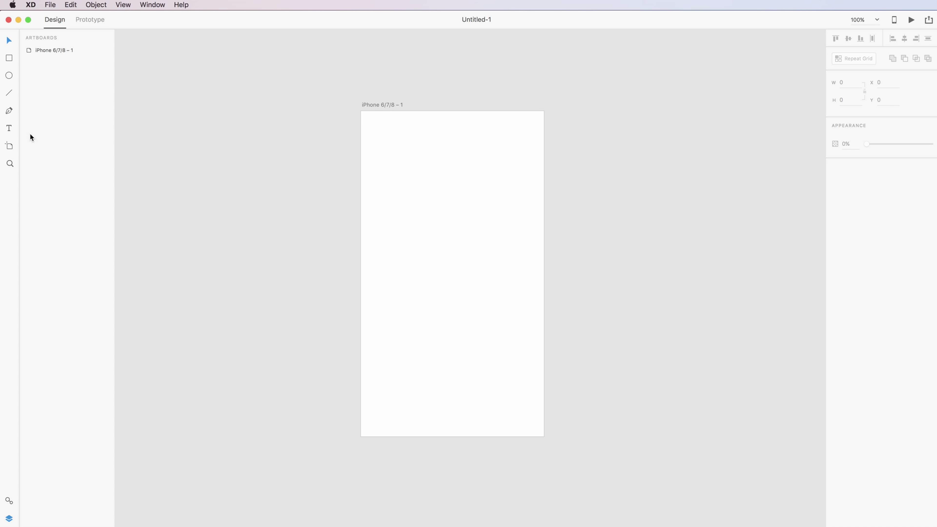
Draw a text area near the artboard top and type 'Your journey begins here'.
click(10, 129)
drag(371, 143, 533, 208)
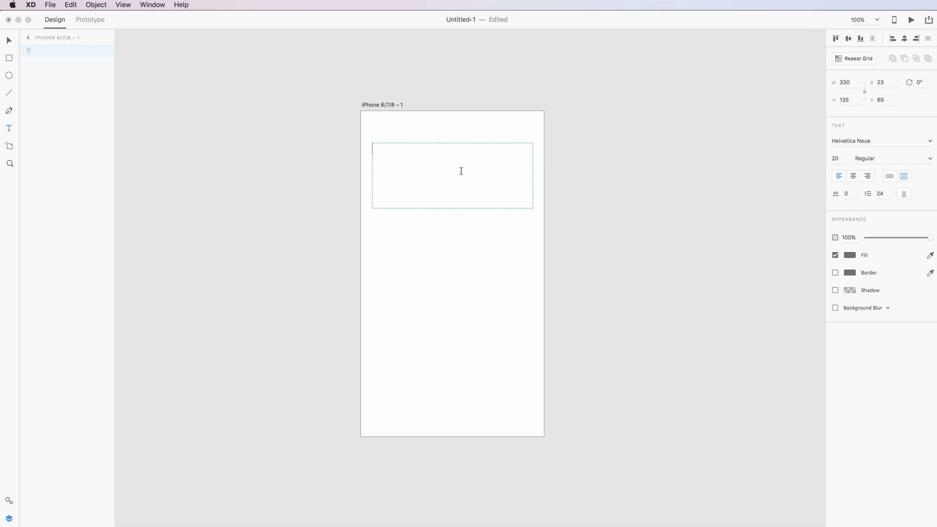
text(This)
key(super+a)
text(Your journey begins here)
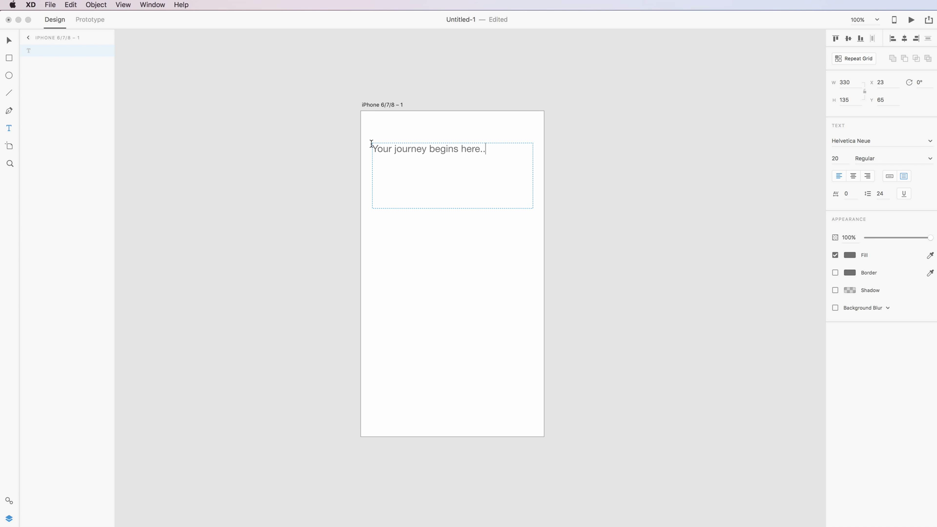
key(Escape)
Centre-align the headline, set its size to 25 and its font to Roboto.
double_click(456, 152)
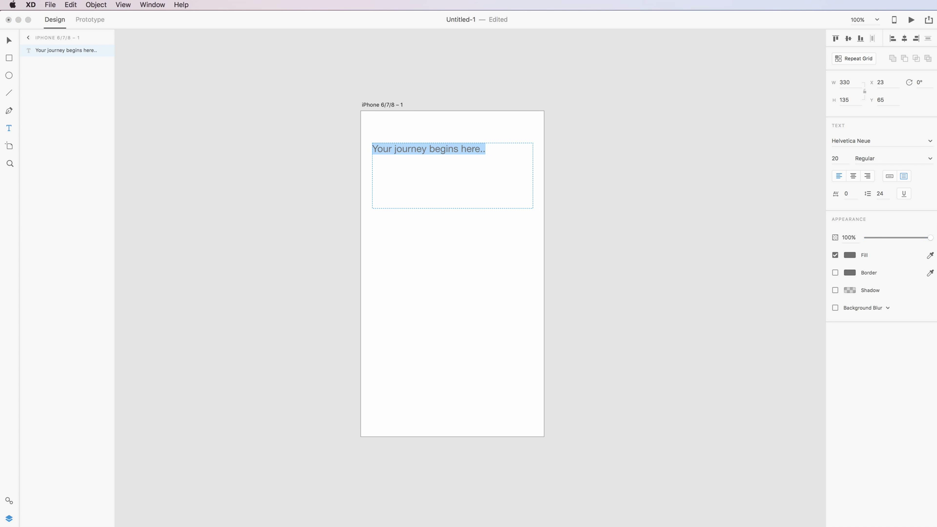
click(853, 176)
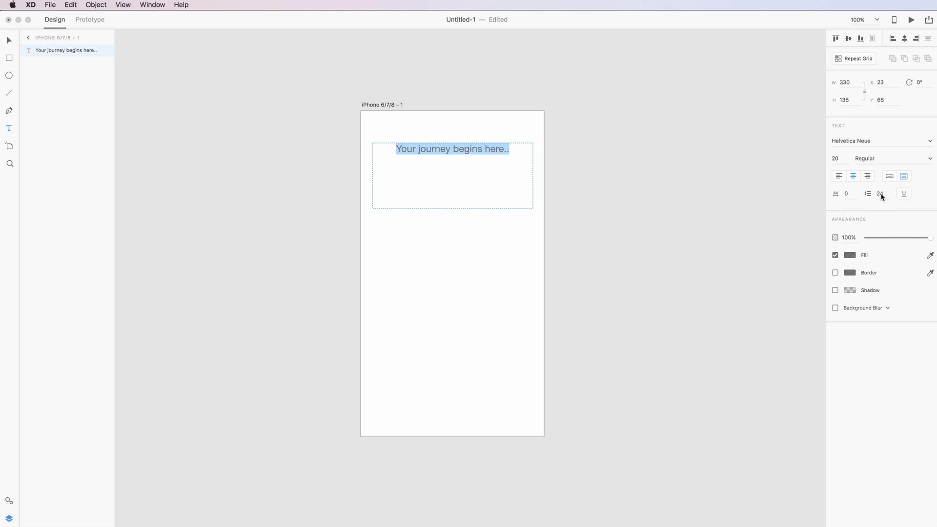
click(836, 158)
key(Up)
key(Up)
key(Up)
key(Up)
key(Up)
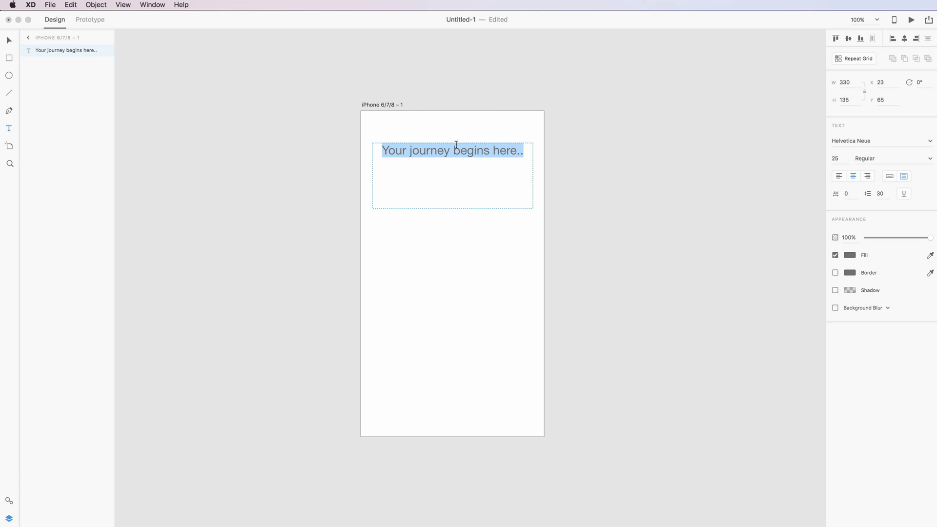
click(854, 141)
text(Roboto)
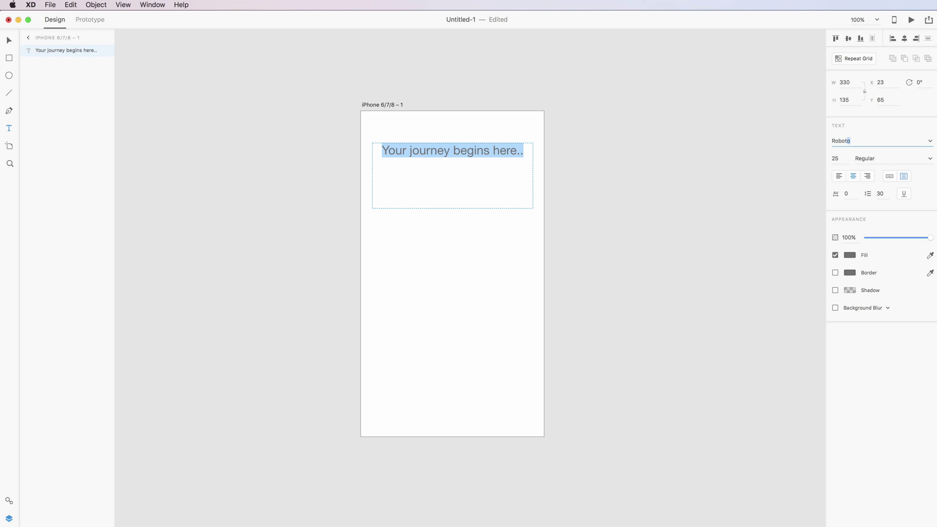
key(Return)
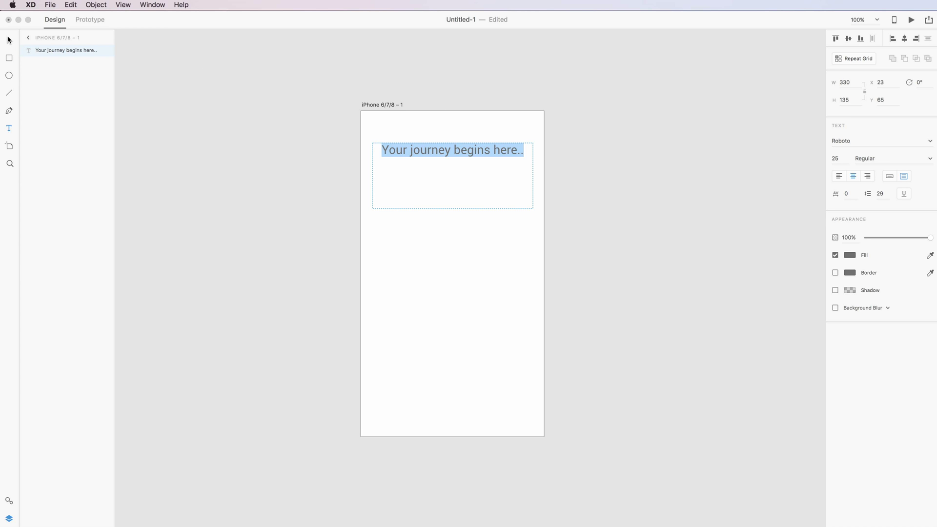
key(Escape)
Move the headline down, shrink its box to 330 x 38 and darken its grey fill.
drag(484, 151, 485, 161)
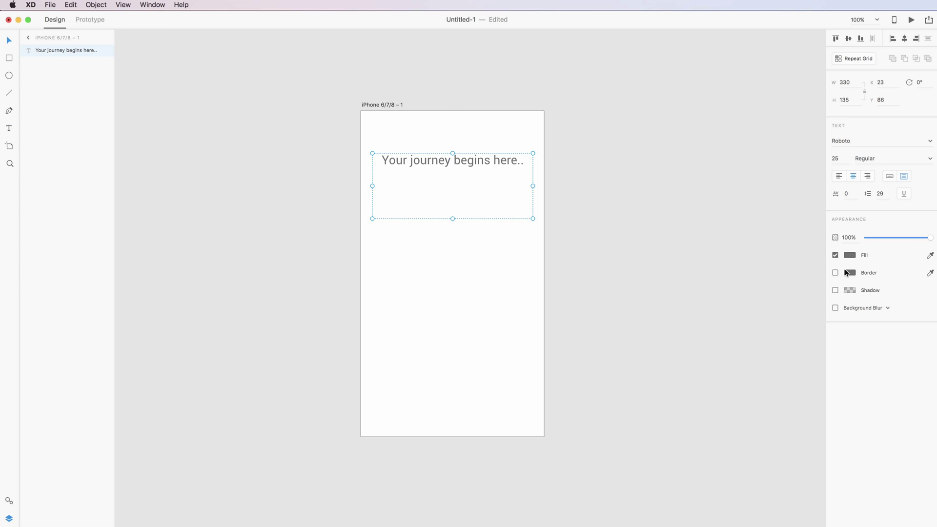
drag(452, 219, 454, 171)
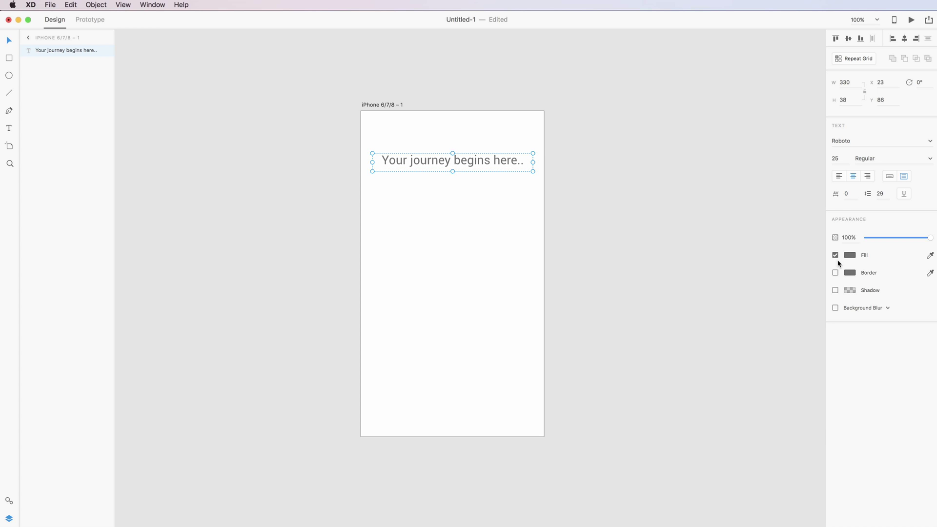
click(850, 255)
drag(736, 249, 724, 259)
click(663, 222)
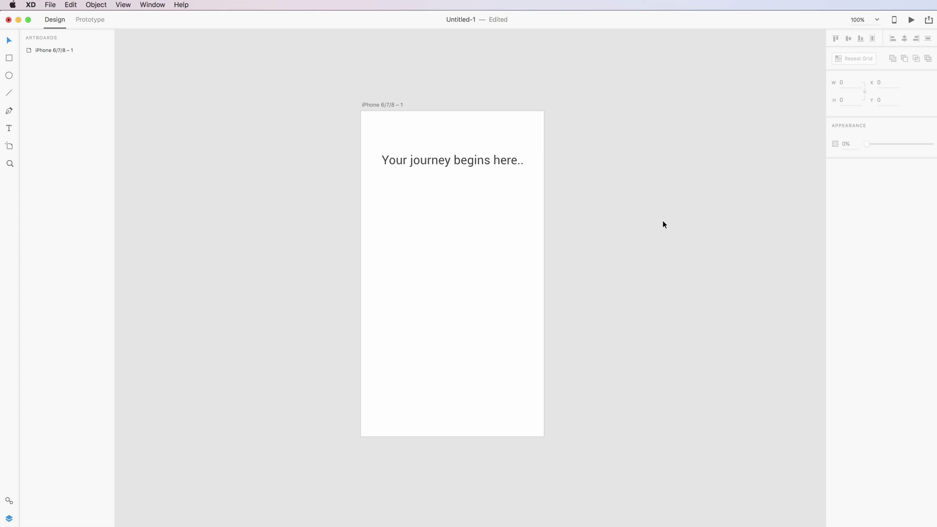
click(401, 161)
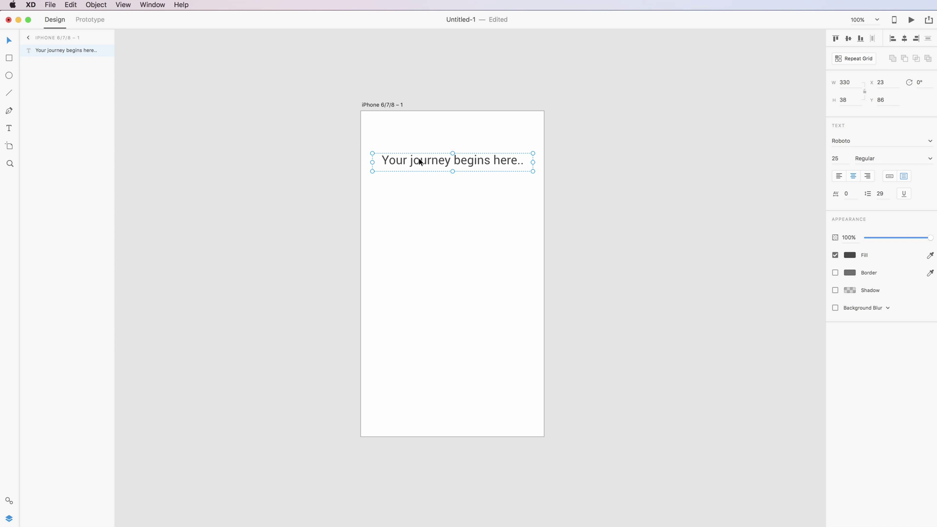
Lower the headline slightly, then draw a 10 x 10 circle with a copy beside it.
drag(420, 162, 418, 173)
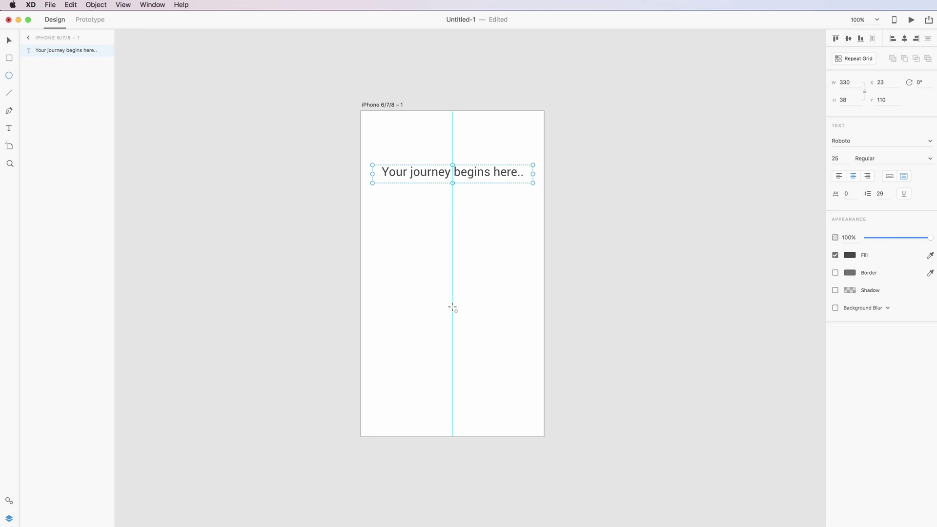
drag(452, 306, 457, 305)
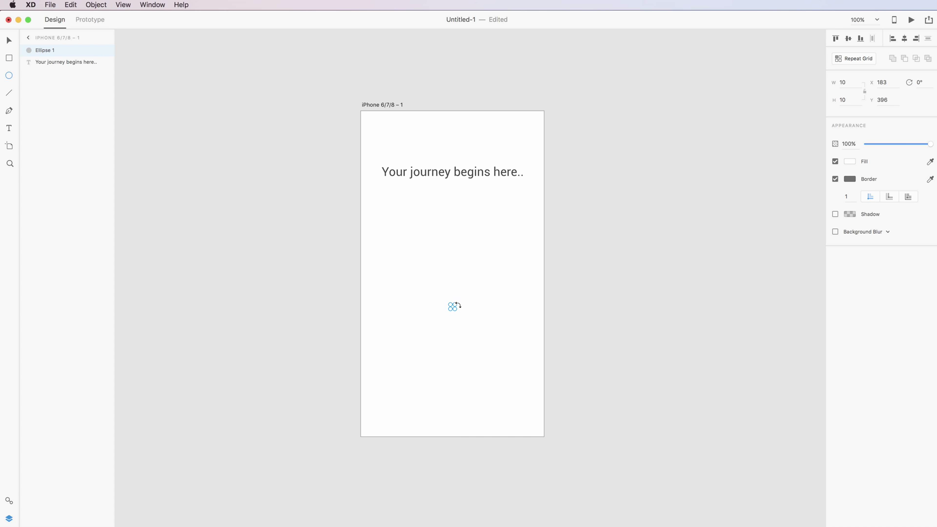
scroll(457, 305, up, 5)
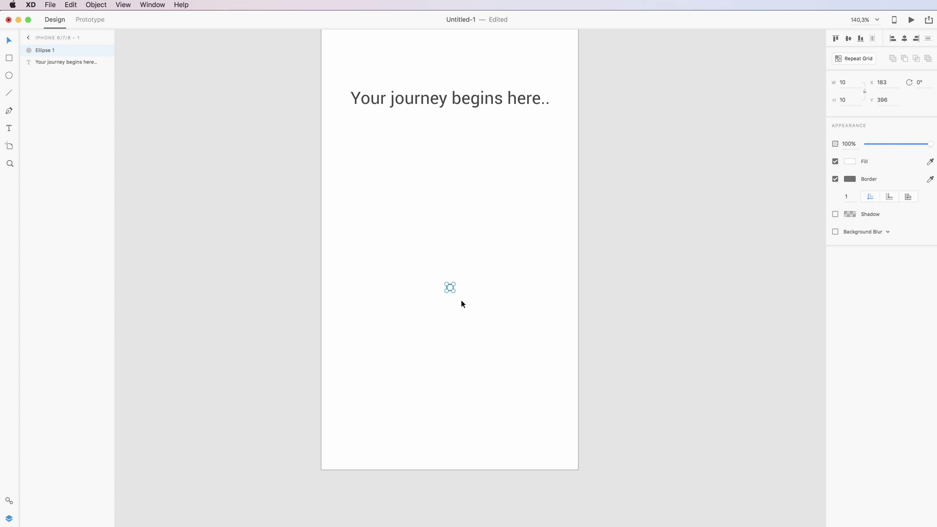
mouse_move(452, 287)
mouse_down()
mouse_move(439, 286)
mouse_move(467, 288)
mouse_up()
click(485, 306)
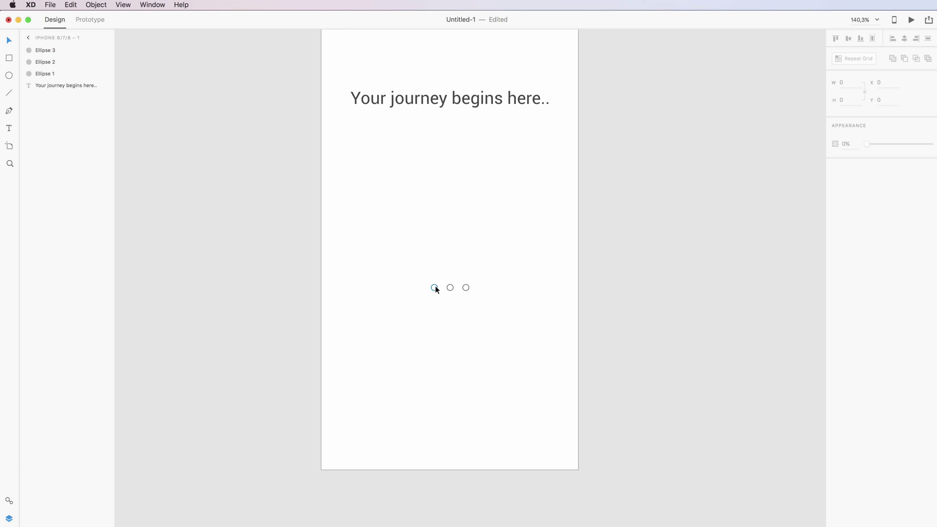
Select the row of three small hollow circles together.
drag(435, 288, 448, 268)
key(super+z)
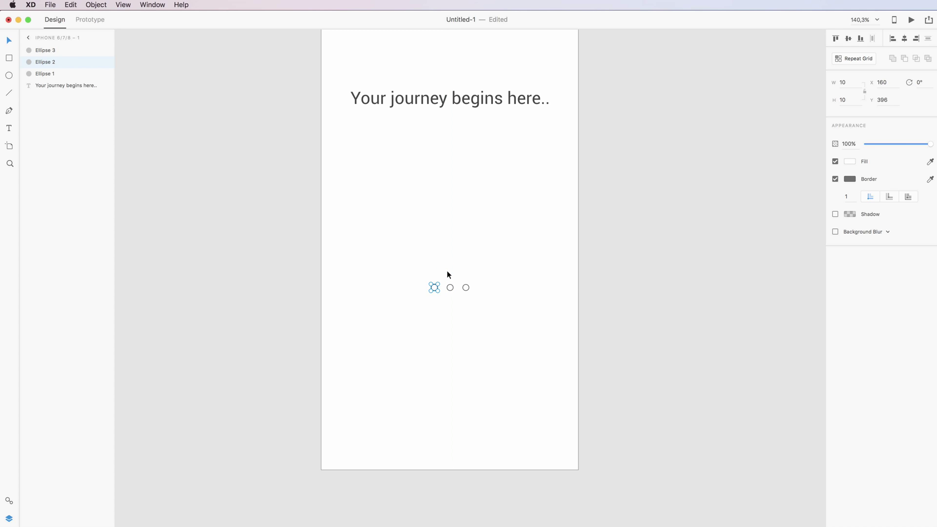
click(466, 267)
drag(398, 271, 462, 415)
scroll(475, 337, down, 2)
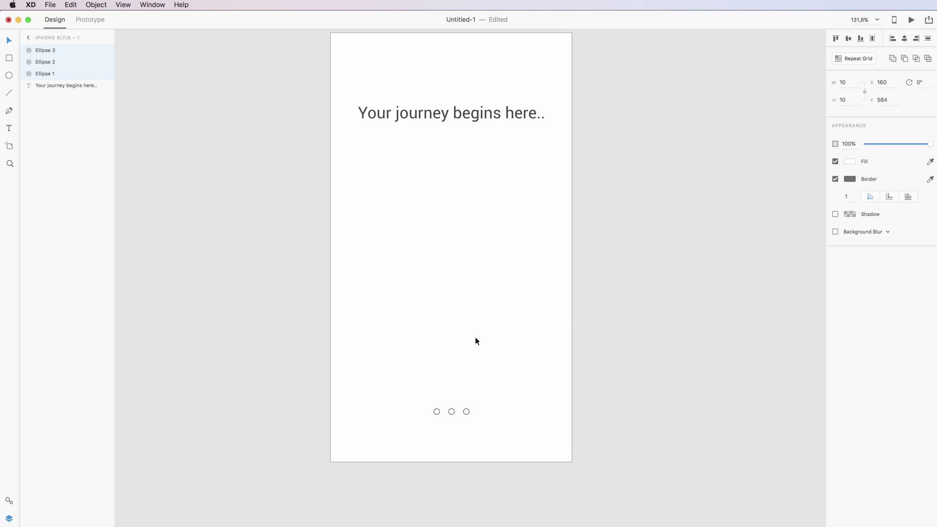
Fill the leftmost dot with blue #0766FF and remove its border.
scroll(475, 337, up, 3)
scroll(476, 338, down, 3)
click(458, 372)
click(435, 423)
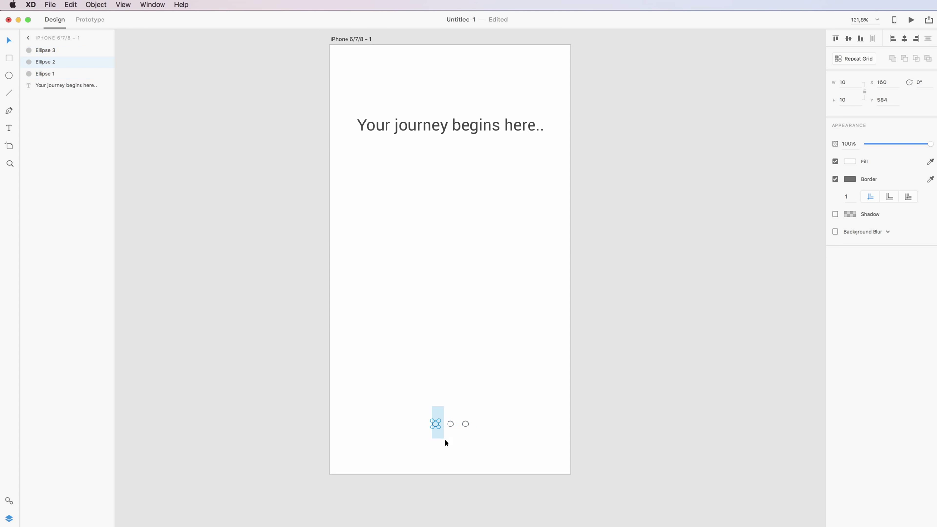
click(848, 162)
click(818, 138)
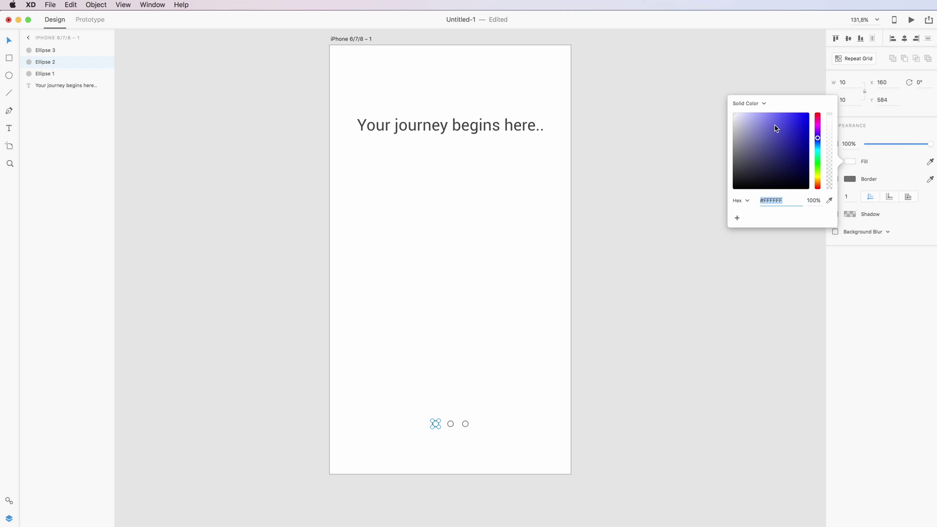
drag(778, 125, 809, 104)
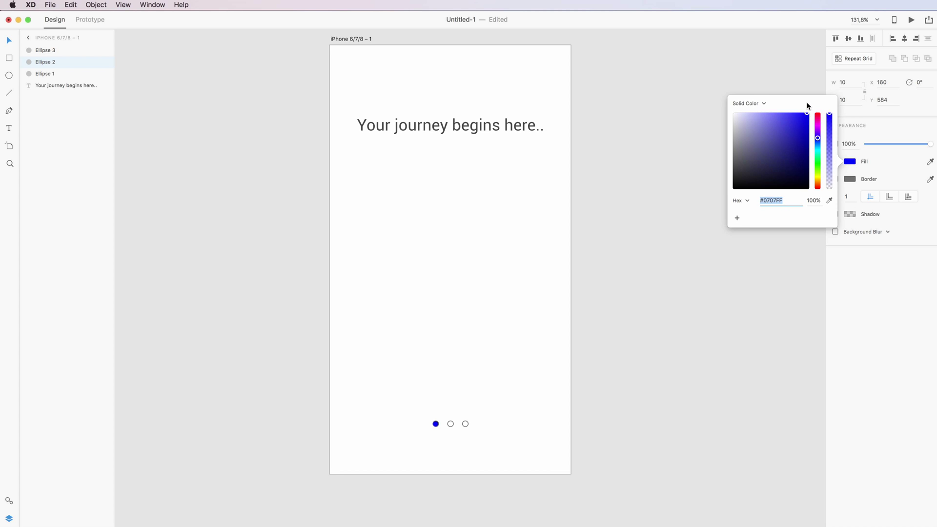
drag(818, 138, 817, 146)
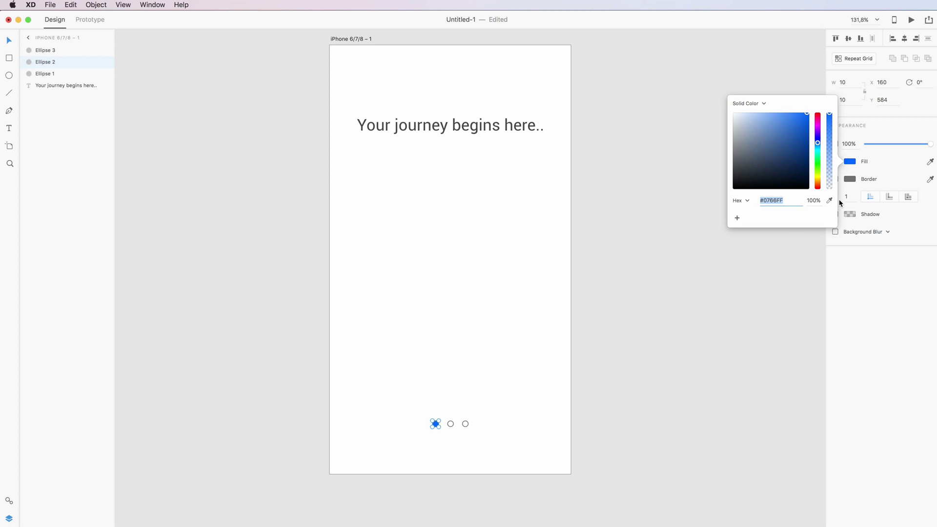
click(868, 245)
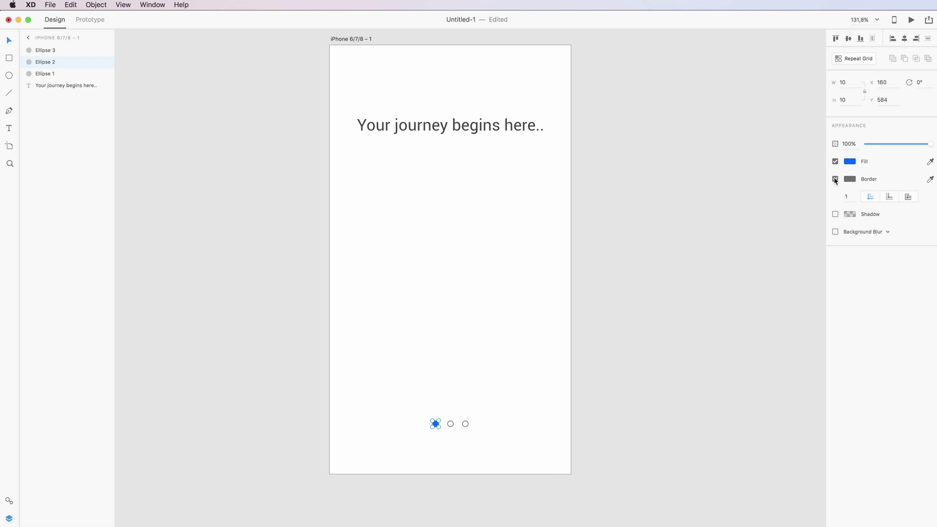
click(835, 179)
drag(481, 417, 447, 432)
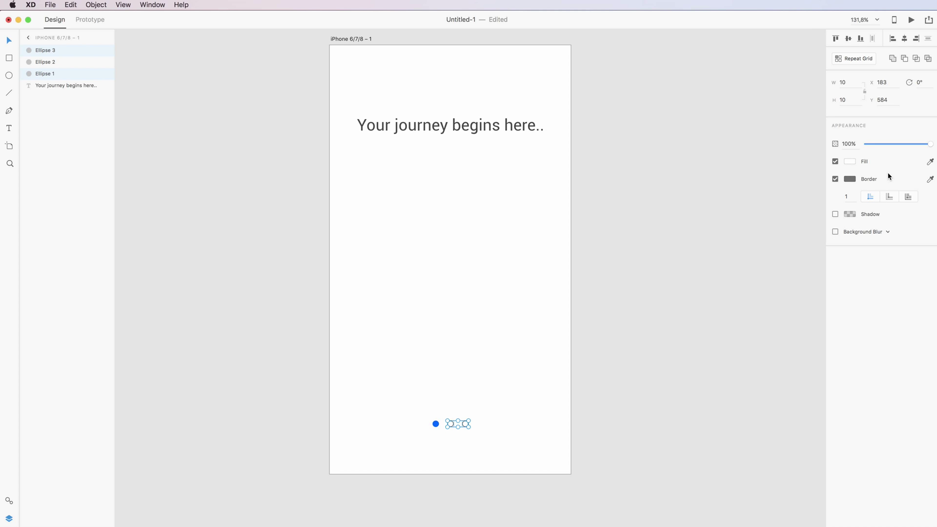
Set the two hollow dots' border alignment to Inner Stroke.
click(890, 197)
click(906, 197)
scroll(483, 403, up, 8)
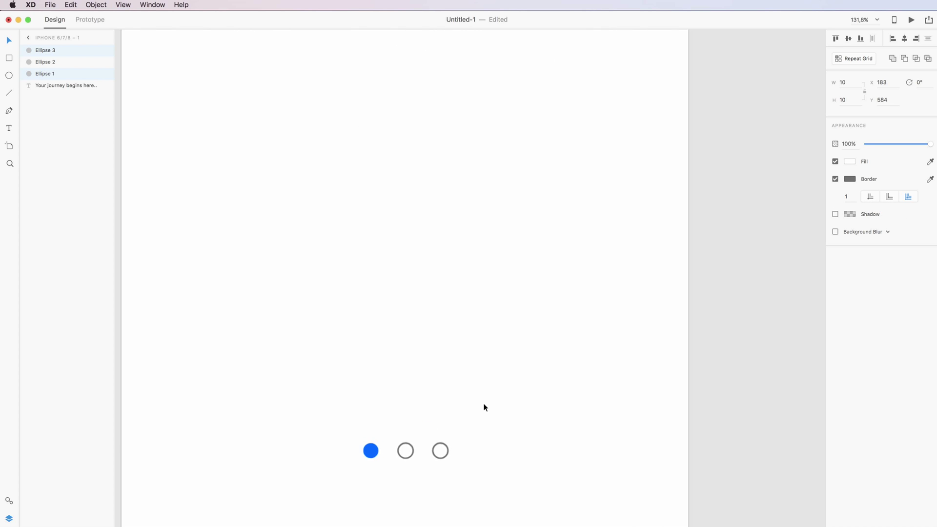
scroll(483, 403, down, 5)
scroll(483, 404, up, 2)
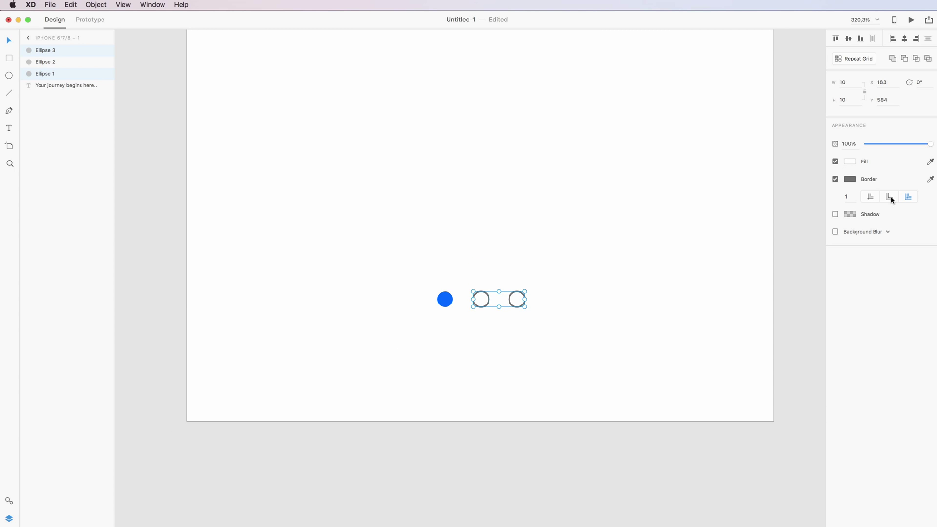
click(870, 196)
click(889, 198)
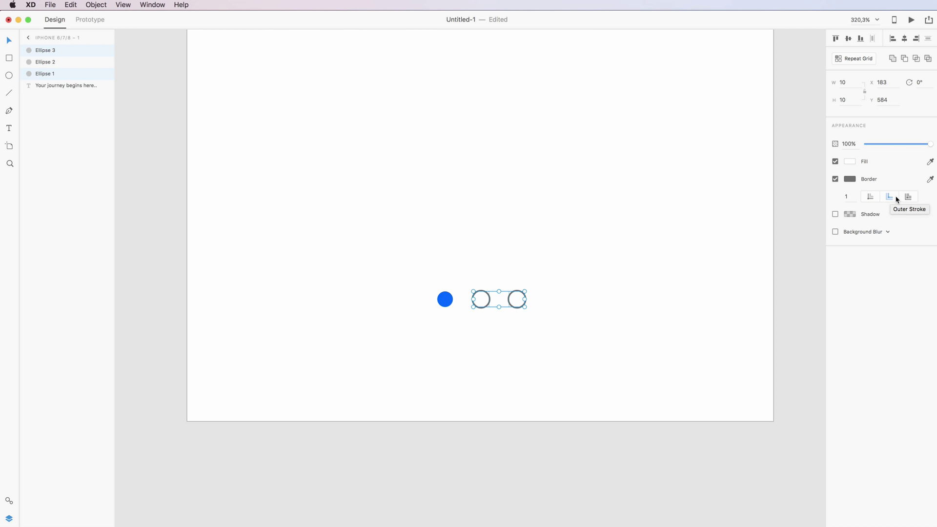
click(909, 198)
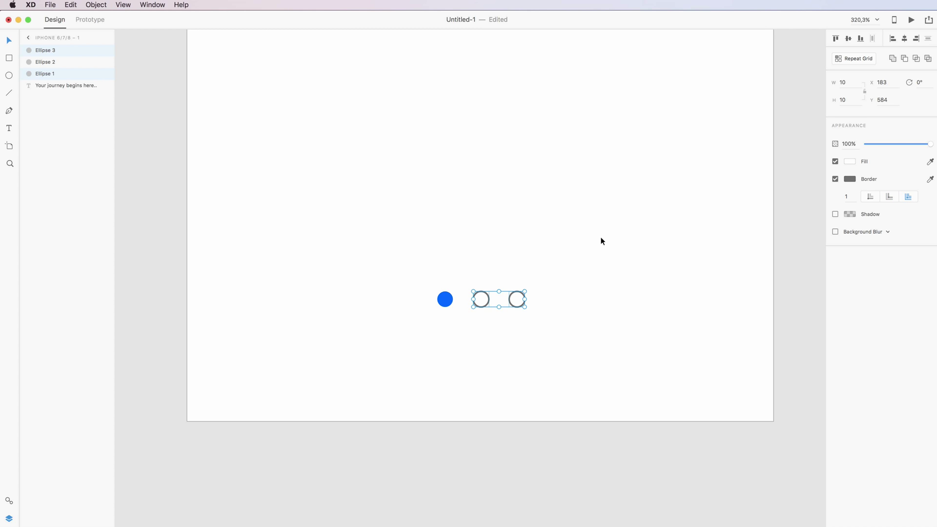
scroll(600, 238, down, 3)
scroll(600, 238, up, 3)
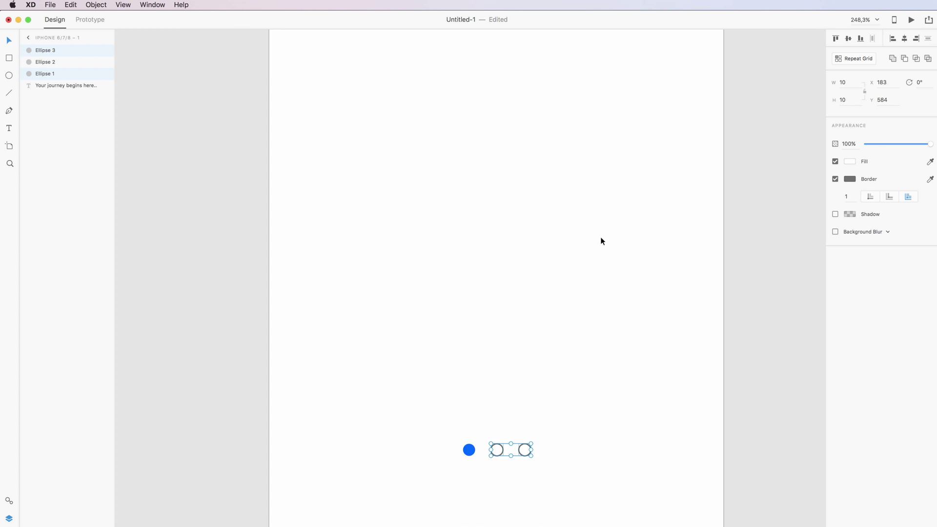
scroll(600, 236, down, 3)
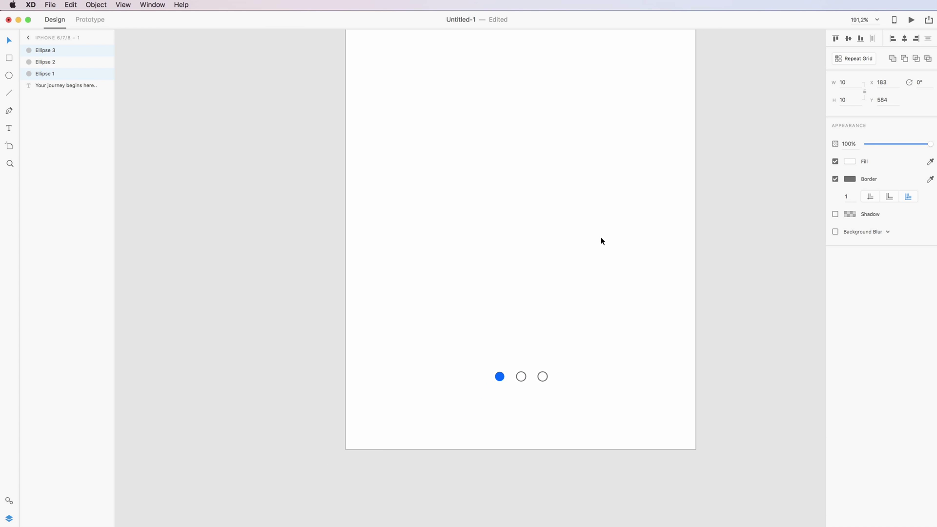
click(869, 197)
Change the hollow dots' border colour to light grey #ACACAC.
scroll(560, 270, down, 2)
scroll(561, 270, up, 5)
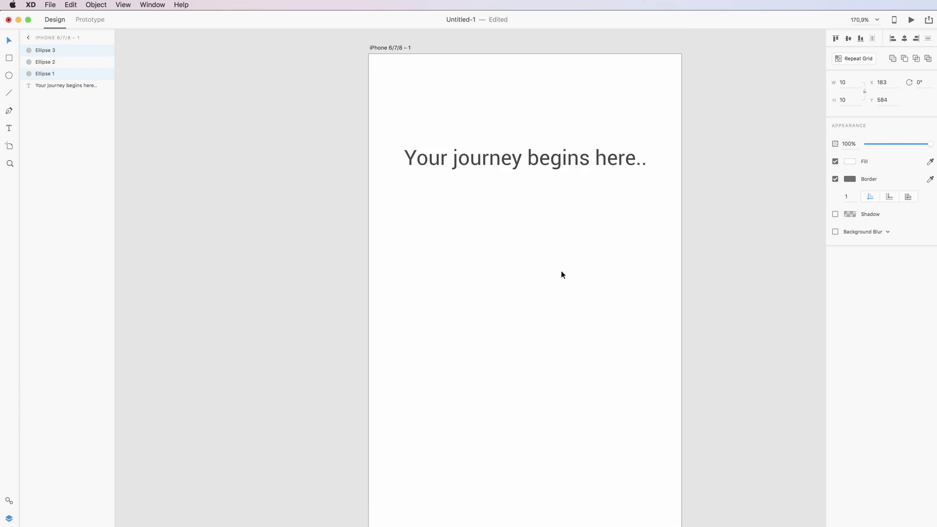
scroll(561, 271, down, 2)
scroll(560, 270, down, 2)
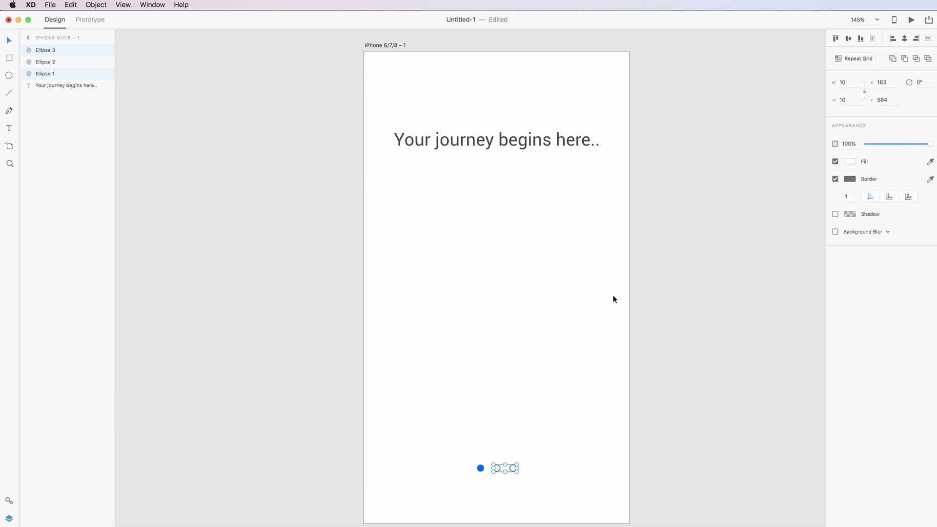
scroll(612, 299, down, 2)
click(850, 178)
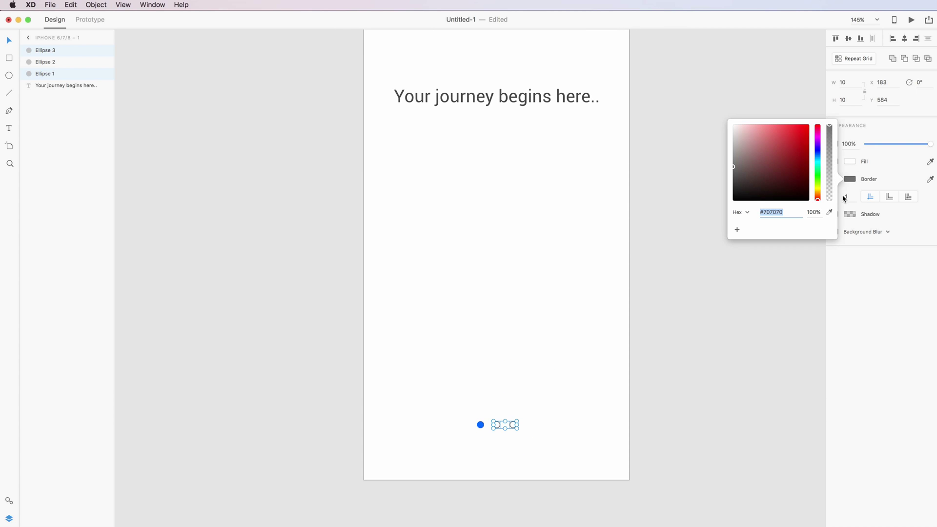
click(737, 153)
drag(736, 153, 719, 153)
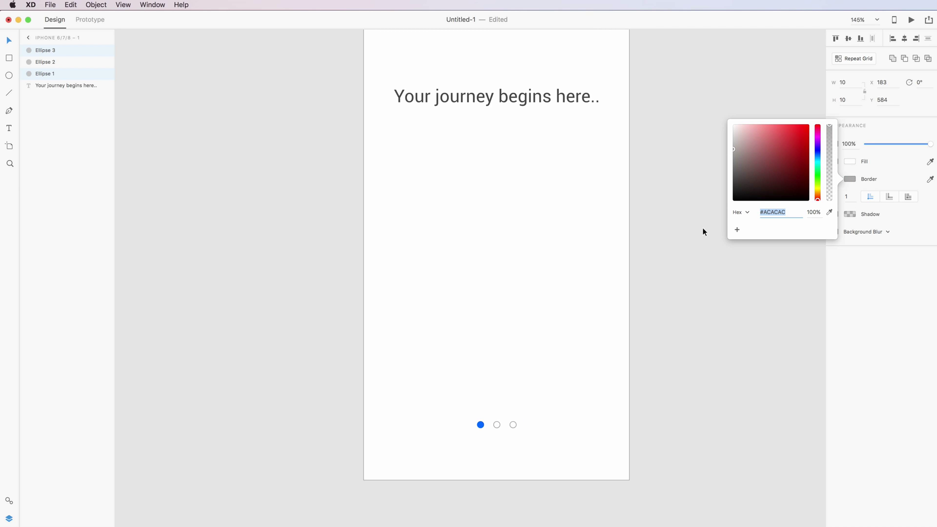
click(559, 269)
scroll(561, 267, up, 2)
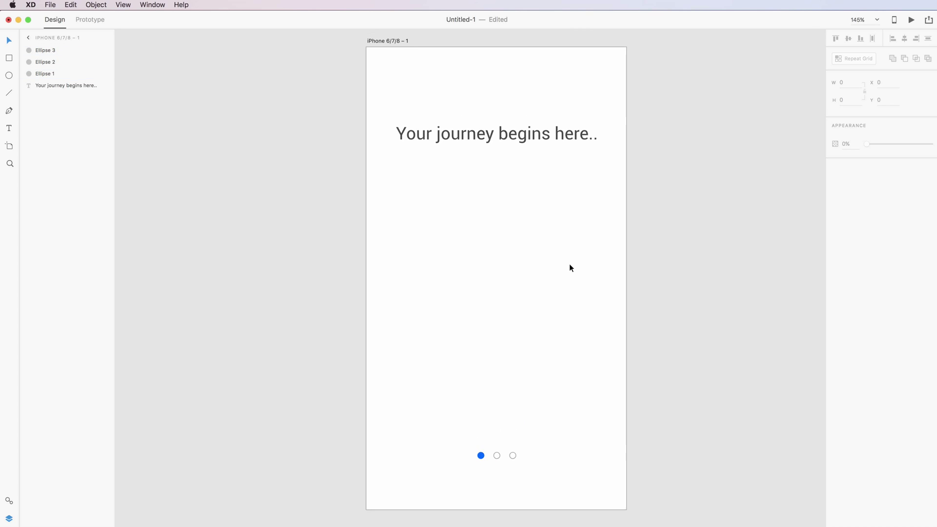
Draw a borderless 262 x 50 rectangle above the dots, eyedropping the active dot's #0766FF blue.
scroll(568, 265, down, 3)
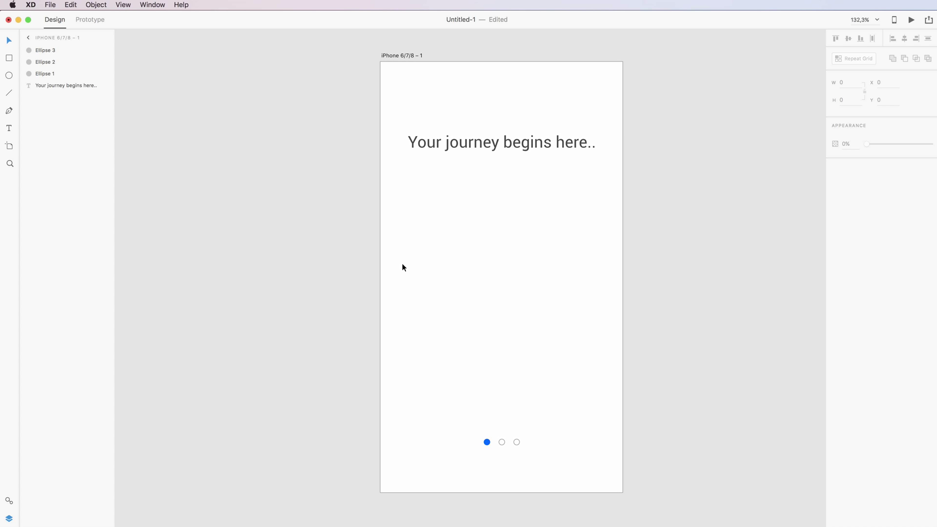
click(9, 58)
drag(423, 368, 592, 400)
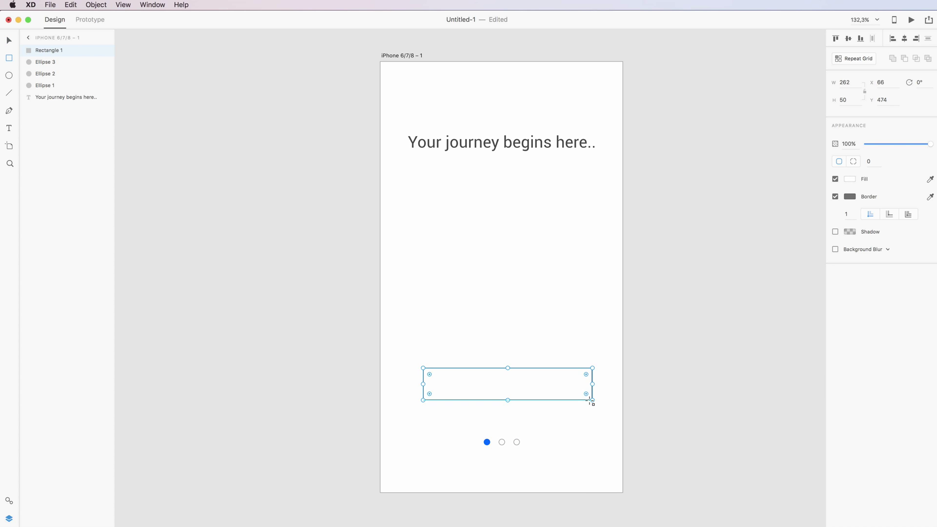
click(850, 214)
text(2)
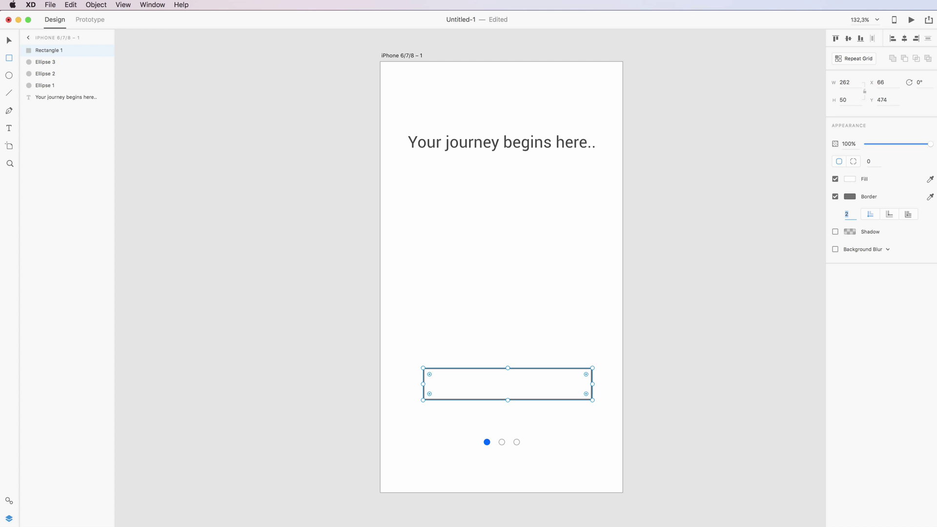
click(835, 196)
click(847, 182)
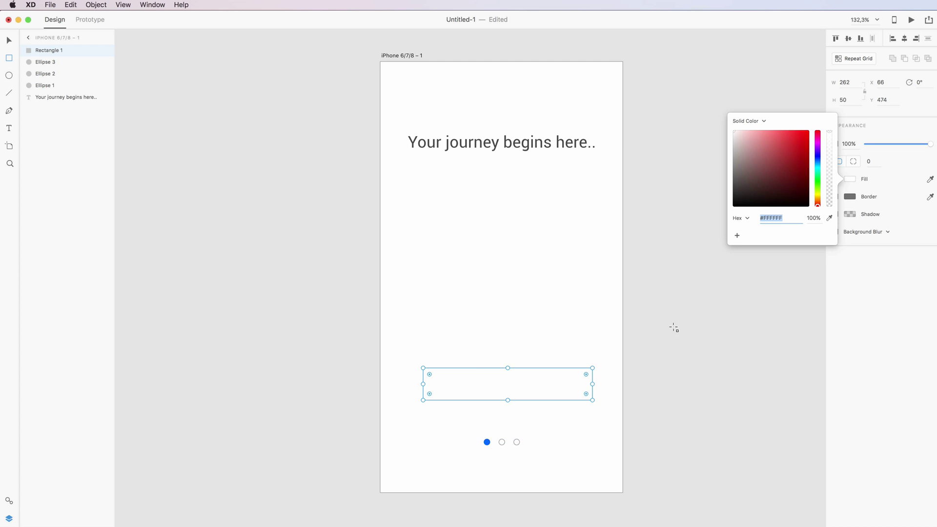
click(829, 218)
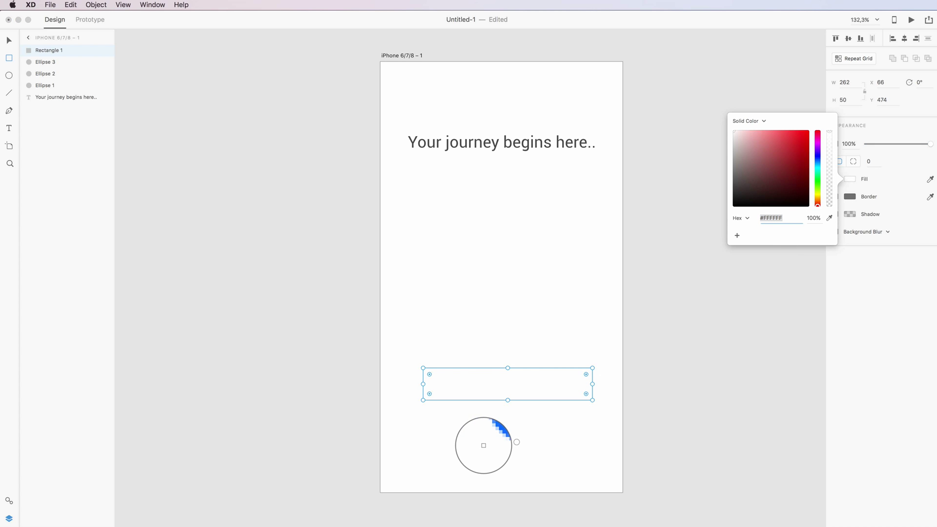
click(484, 443)
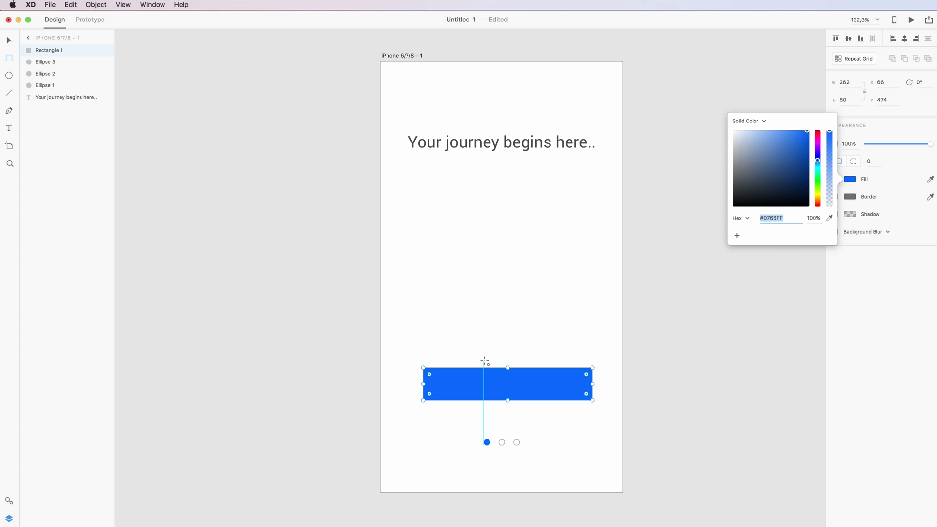
key(Escape)
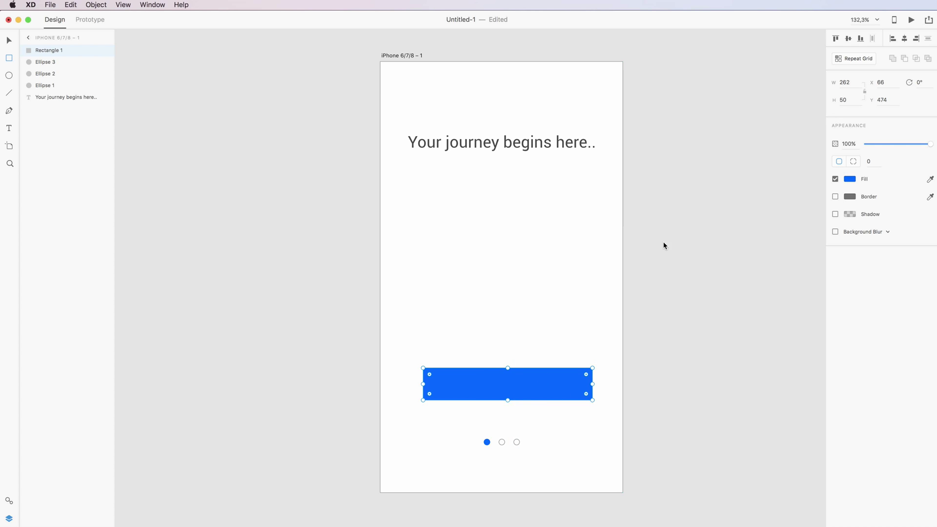
Centre the blue rectangle horizontally on the artboard and fine-tune its vertical position.
click(905, 41)
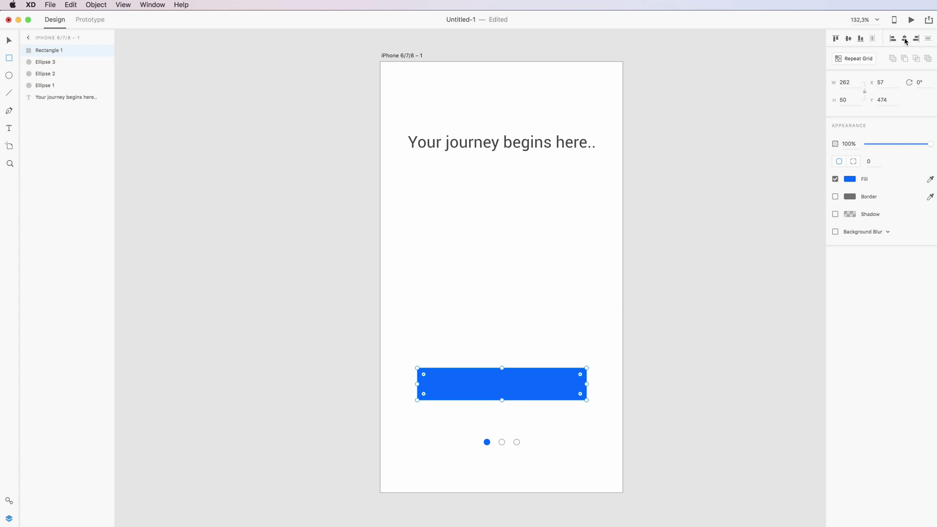
click(435, 339)
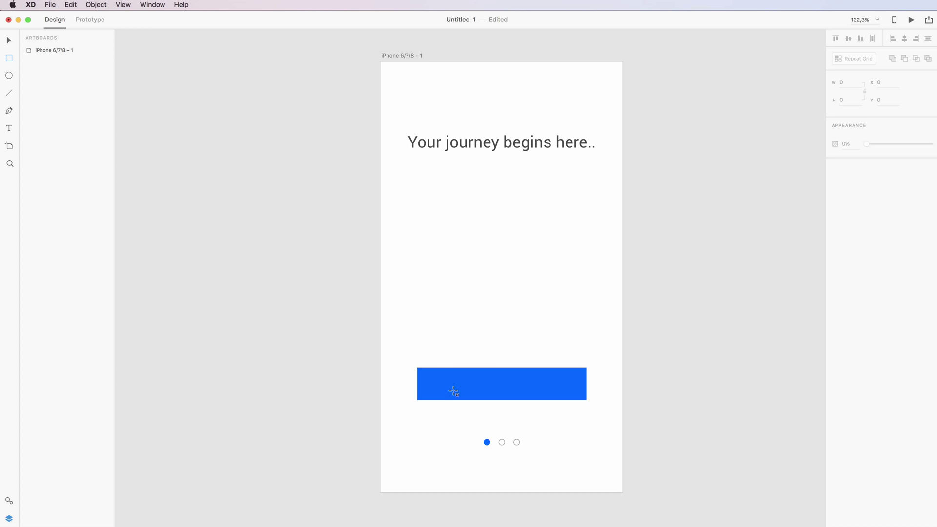
click(520, 376)
mouse_move(519, 377)
mouse_down()
mouse_move(519, 394)
mouse_move(522, 379)
mouse_up()
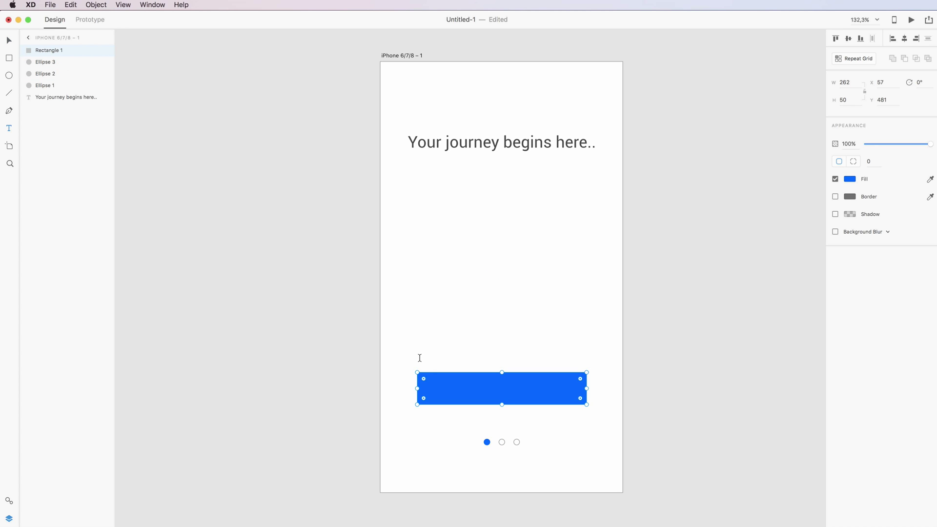
drag(417, 360, 587, 379)
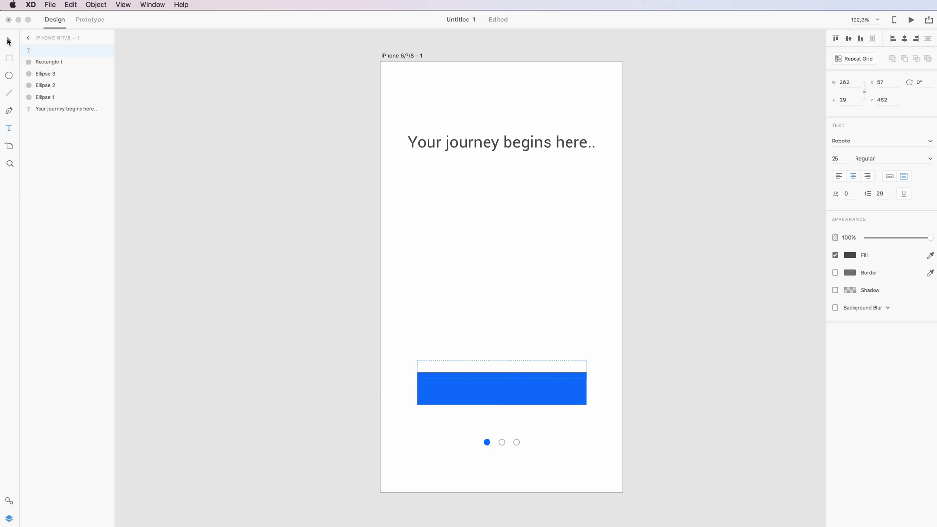
click(8, 41)
click(491, 347)
drag(441, 356, 585, 387)
key(Up)
key(Up)
key(Up)
key(Up)
key(Up)
key(Up)
key(Up)
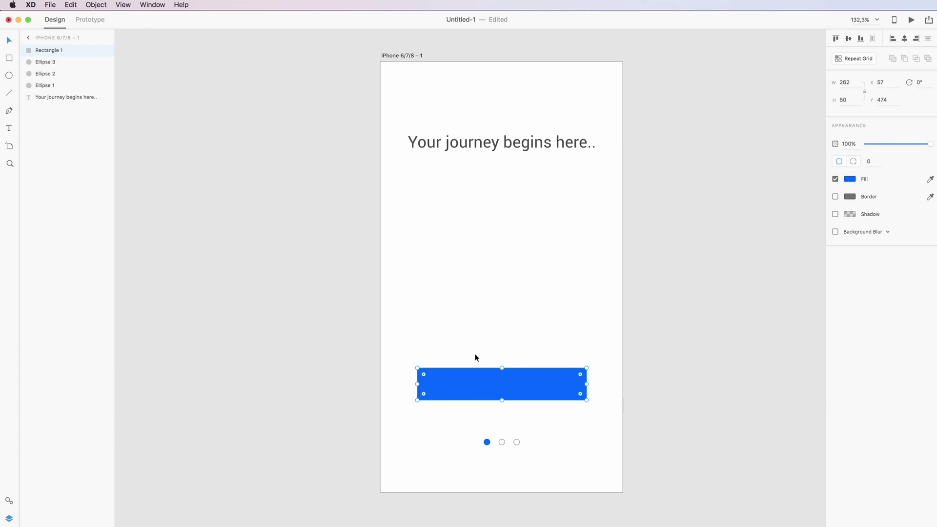
click(470, 336)
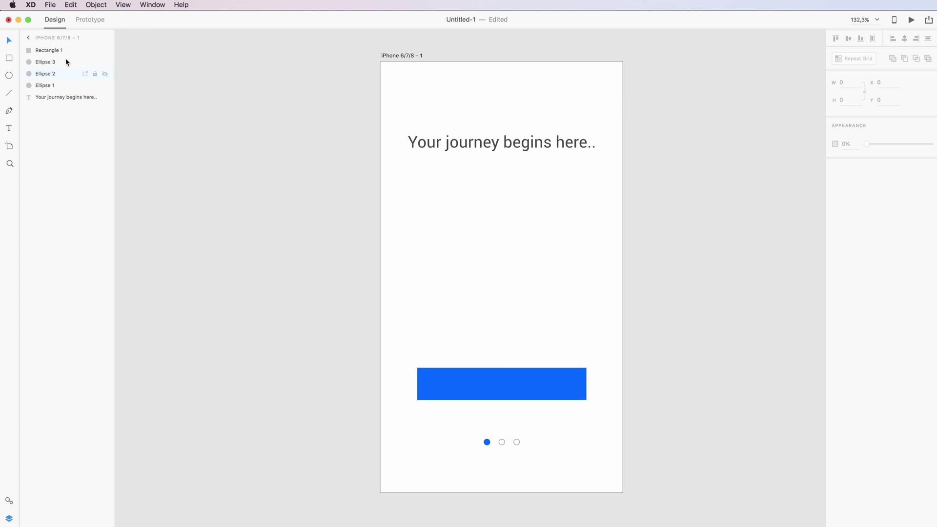
Add 'Continue' text in Roboto across the blue button and colour it white #ffffff.
click(9, 127)
drag(417, 377, 585, 394)
text(Continue)
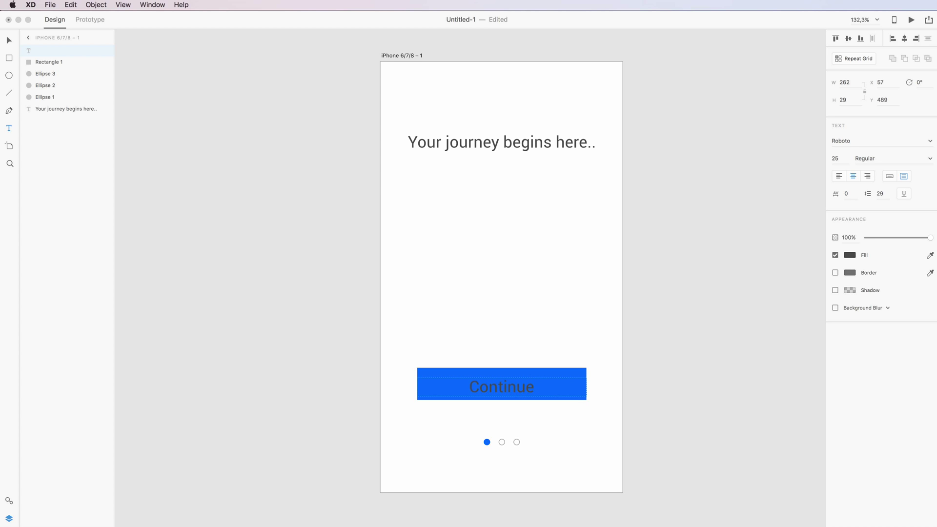
key(super+a)
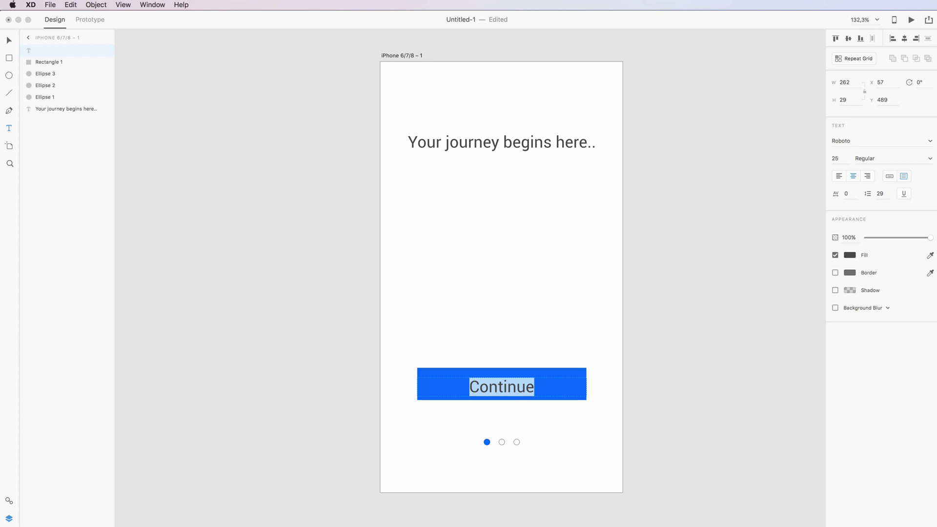
click(855, 255)
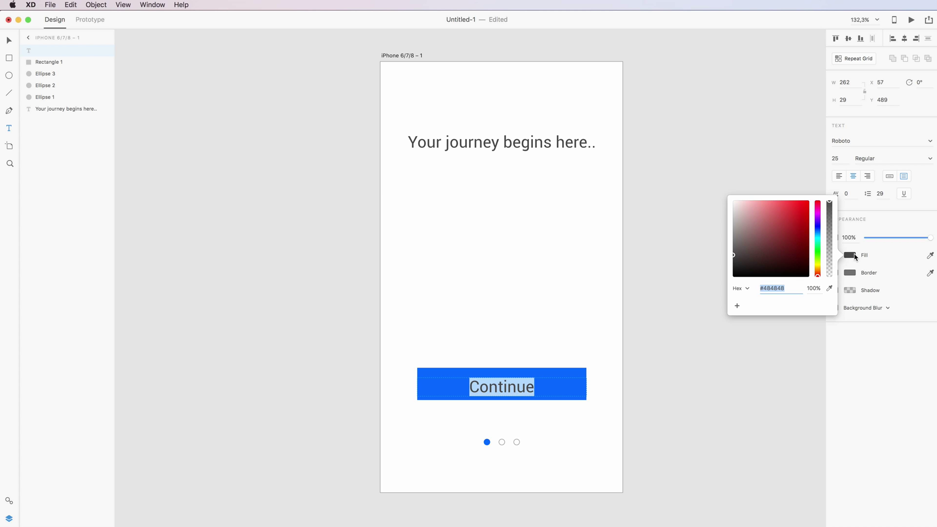
text(ffffff)
key(Return)
key(Escape)
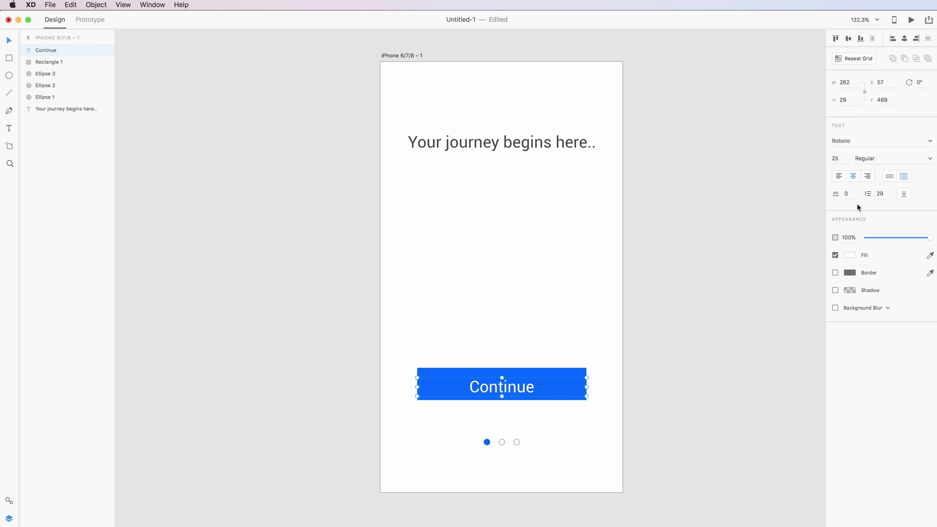
Retype the label as CONTINUE, centre it on the button and reduce it to size 17.
double_click(520, 397)
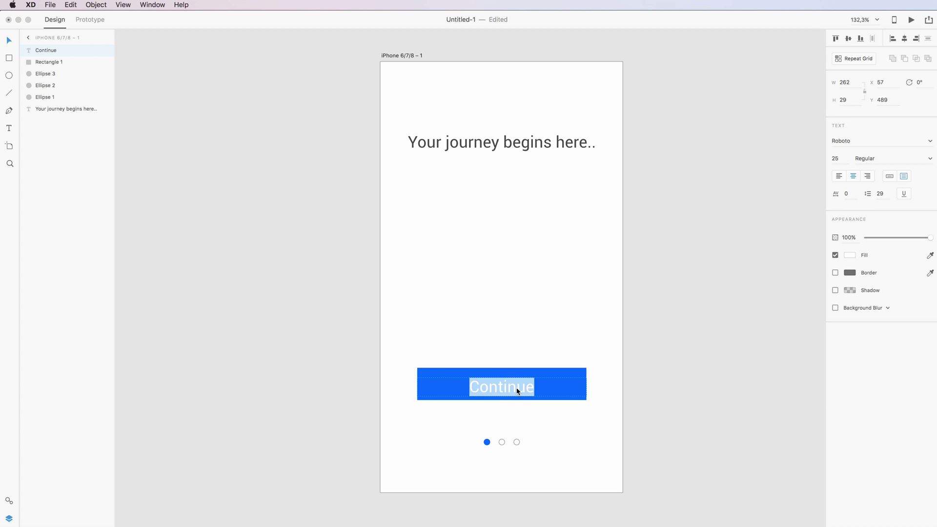
text(CONTINUE)
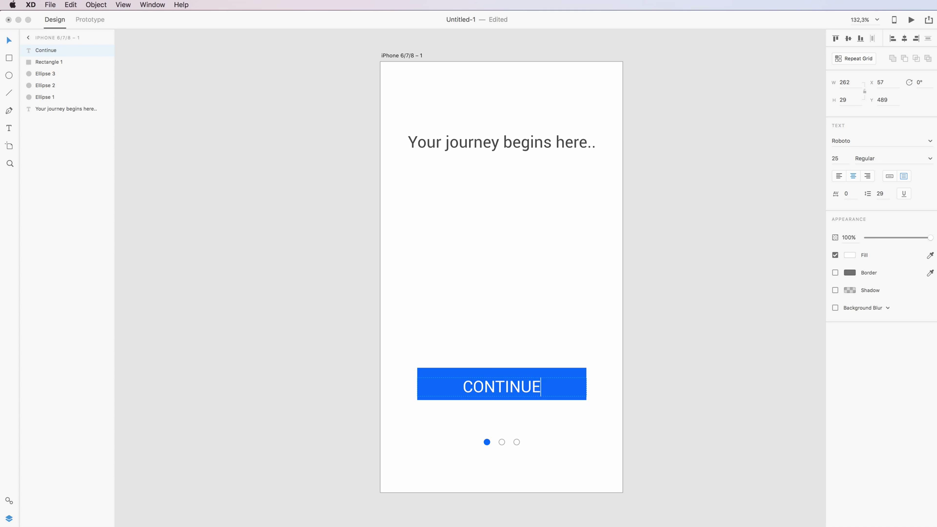
click(9, 41)
drag(526, 386, 527, 384)
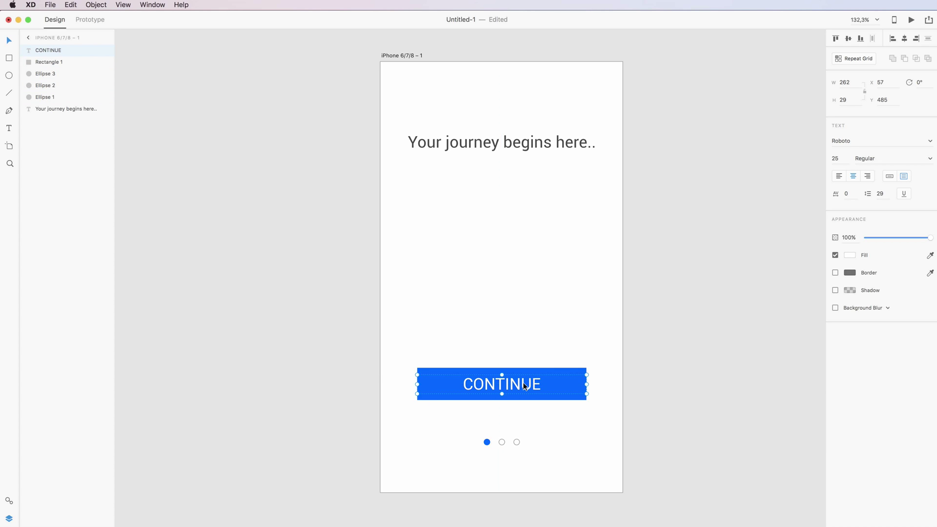
click(834, 161)
key(Down)
key(Down)
key(Down)
key(Down)
key(Down)
key(Down)
key(Down)
key(Down)
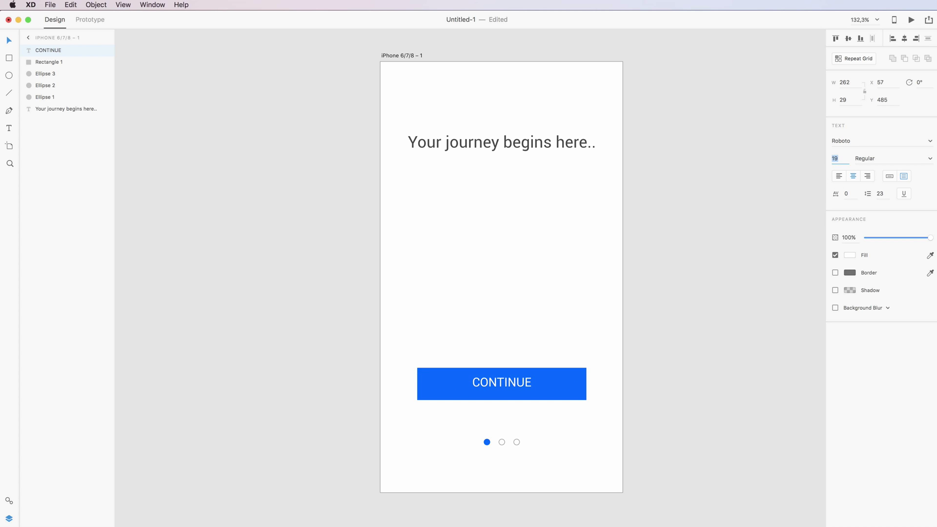
click(461, 365)
click(492, 385)
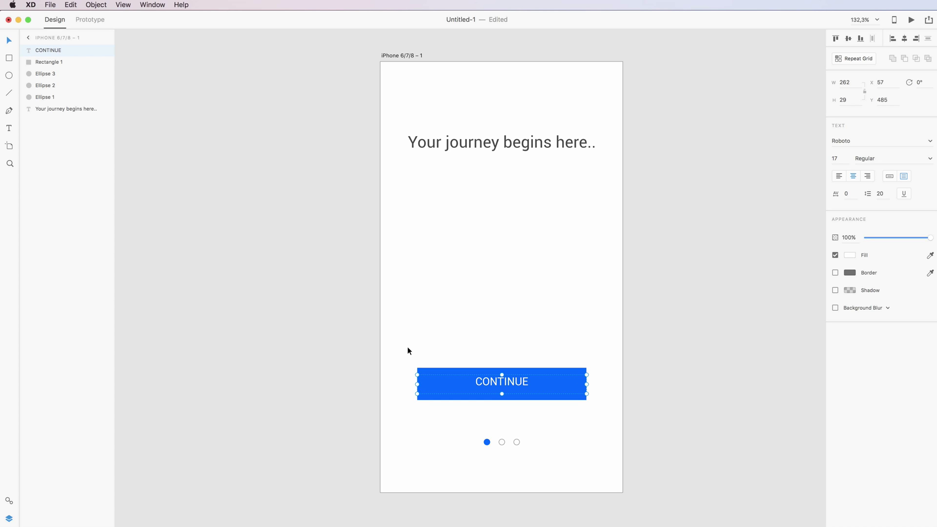
drag(408, 351, 444, 386)
Shorten the blue button to 44 high and move it with its label lower.
click(510, 381)
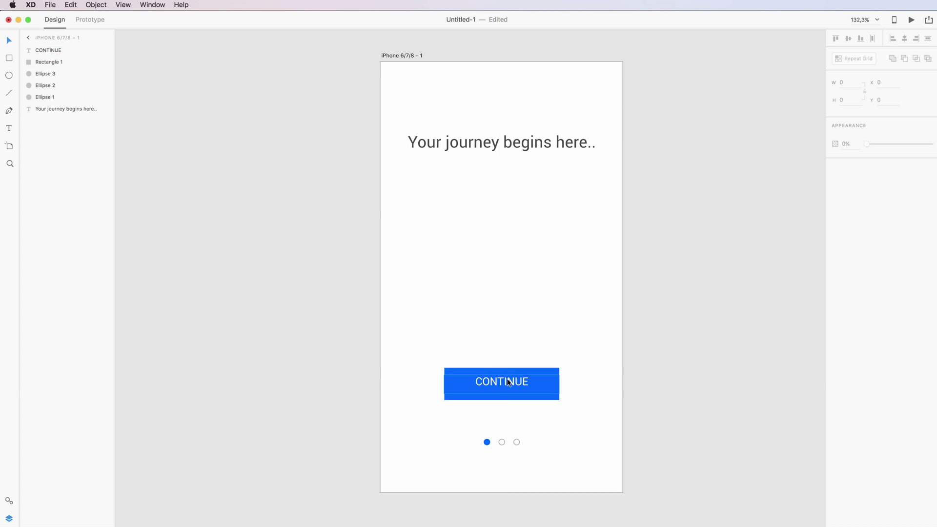
click(504, 399)
drag(502, 400, 503, 397)
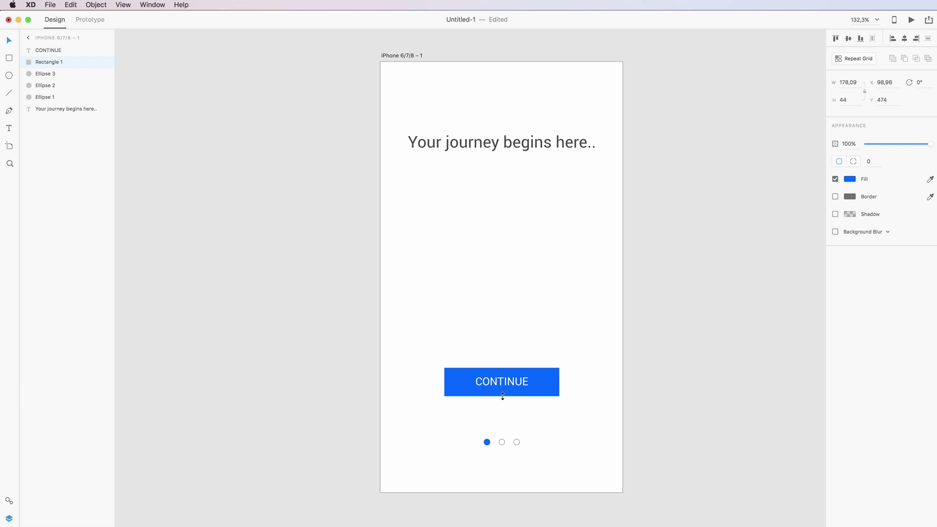
drag(416, 347, 587, 404)
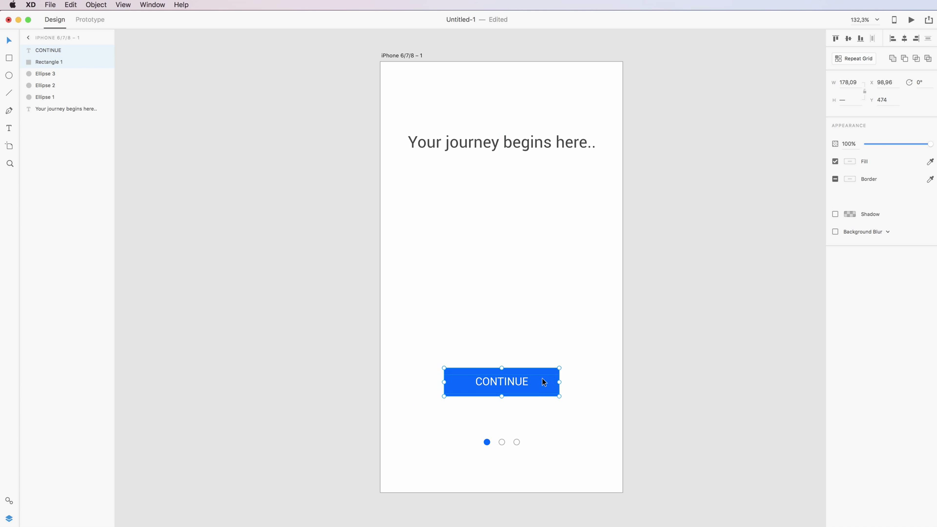
drag(542, 378, 543, 393)
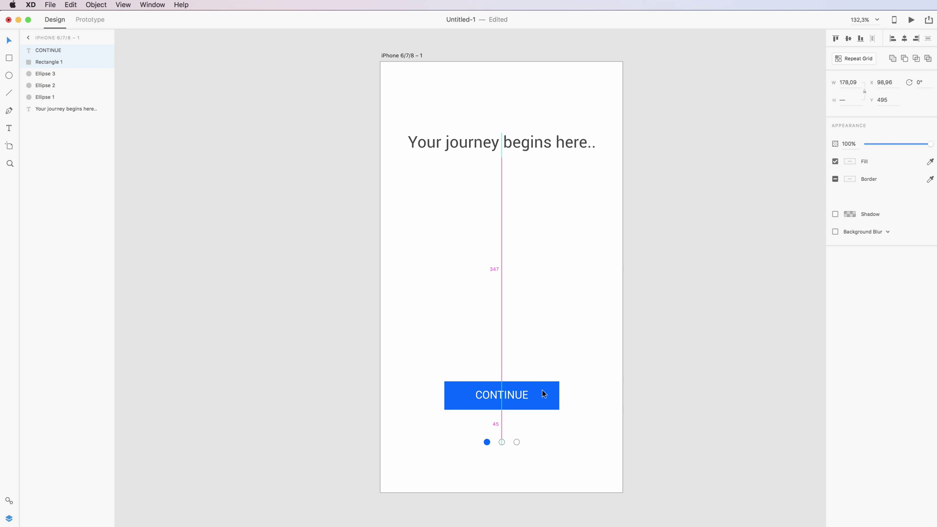
click(554, 304)
Widen the blue button symmetrically to about 260.
scroll(549, 342, up, 1)
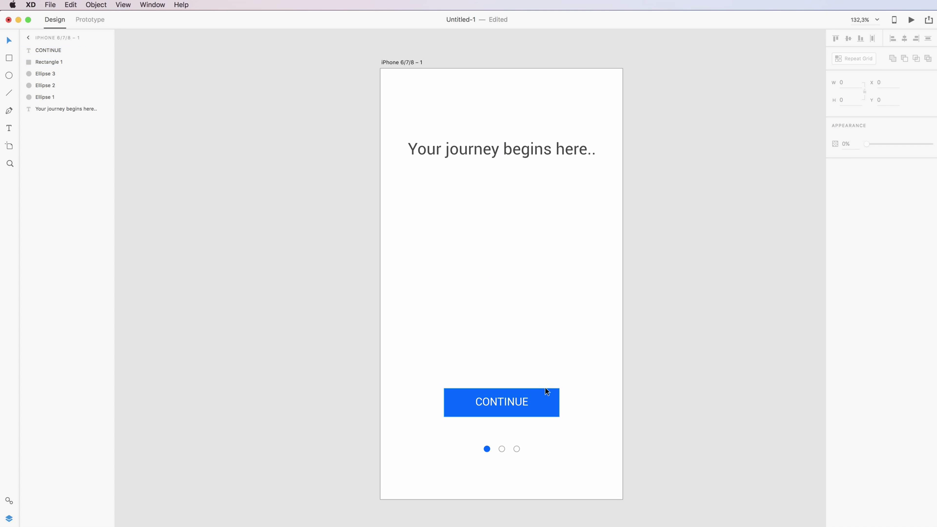
click(546, 391)
drag(559, 400, 570, 400)
scroll(569, 401, up, 1)
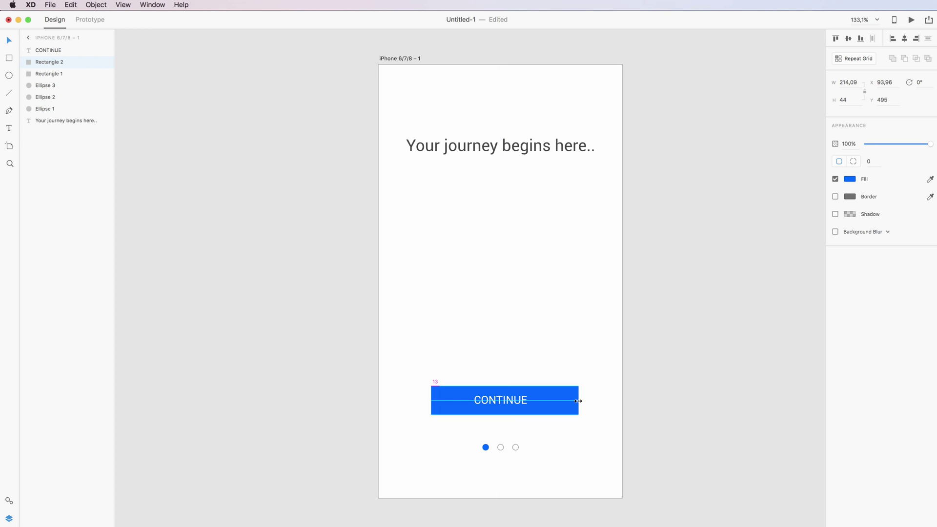
drag(571, 400, 571, 400)
click(591, 399)
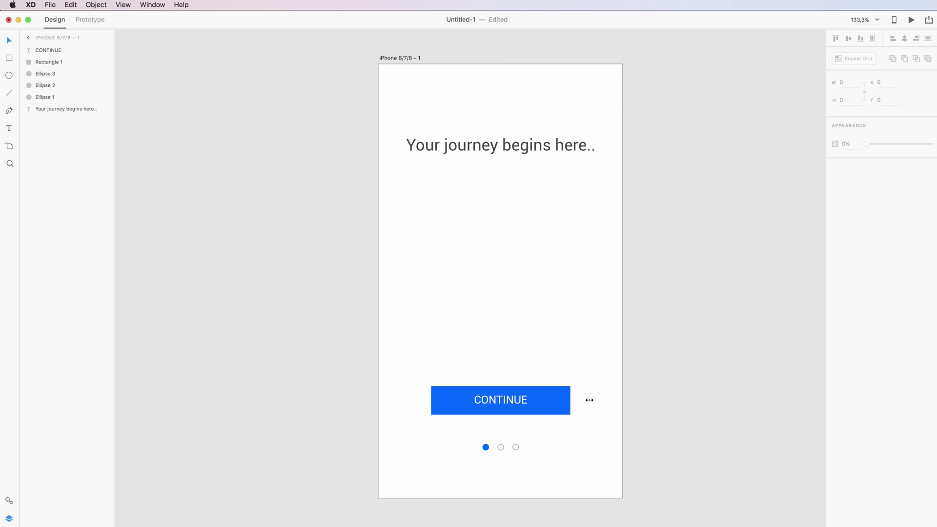
click(569, 391)
drag(570, 400, 585, 400)
click(550, 307)
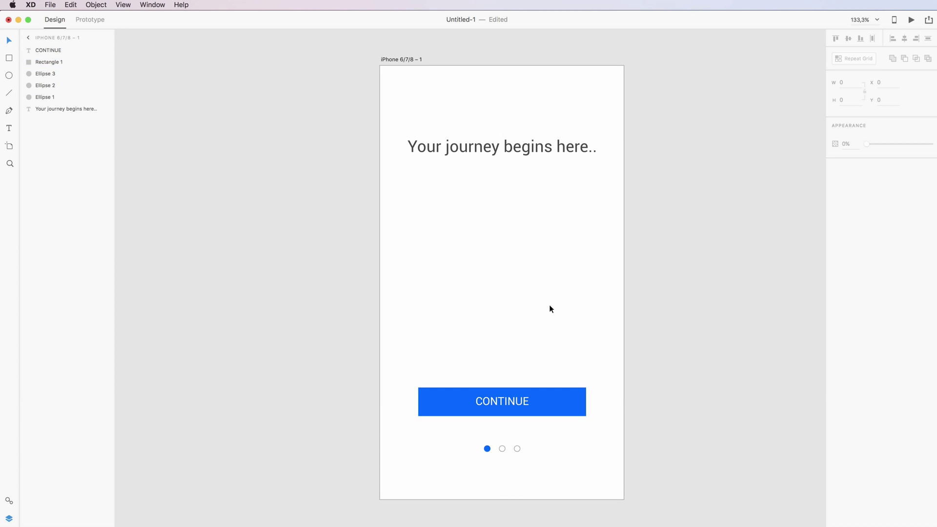
scroll(555, 295, up, 3)
scroll(555, 295, down, 2)
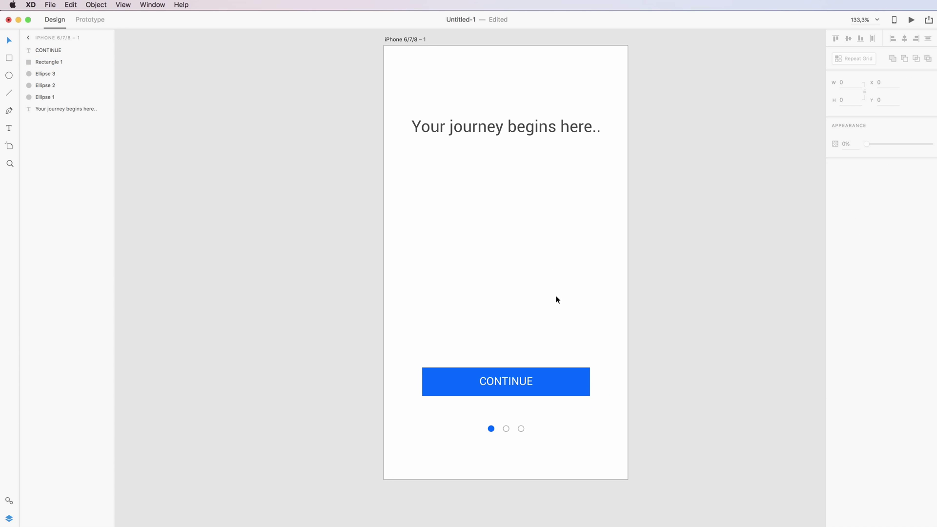
scroll(551, 303, up, 2)
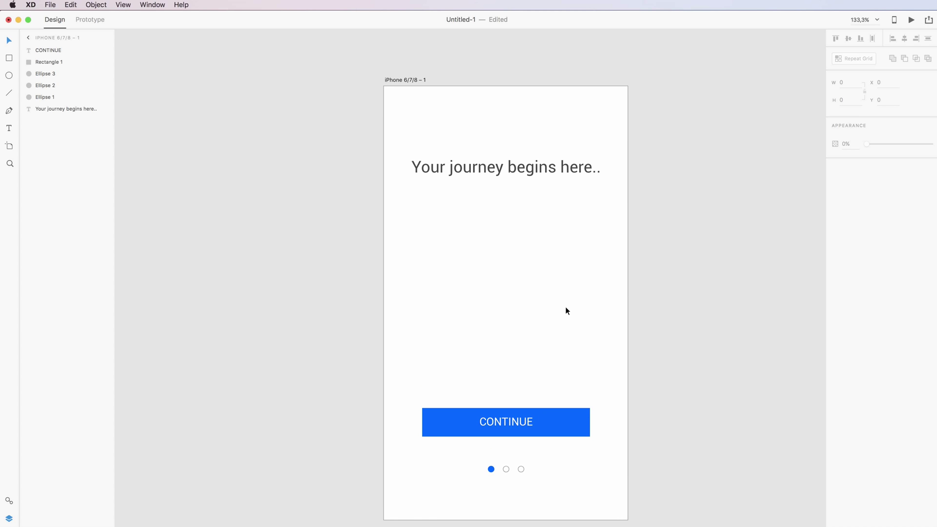
Nudge the three pagination dots down to y 596 beneath the button.
drag(466, 467, 539, 494)
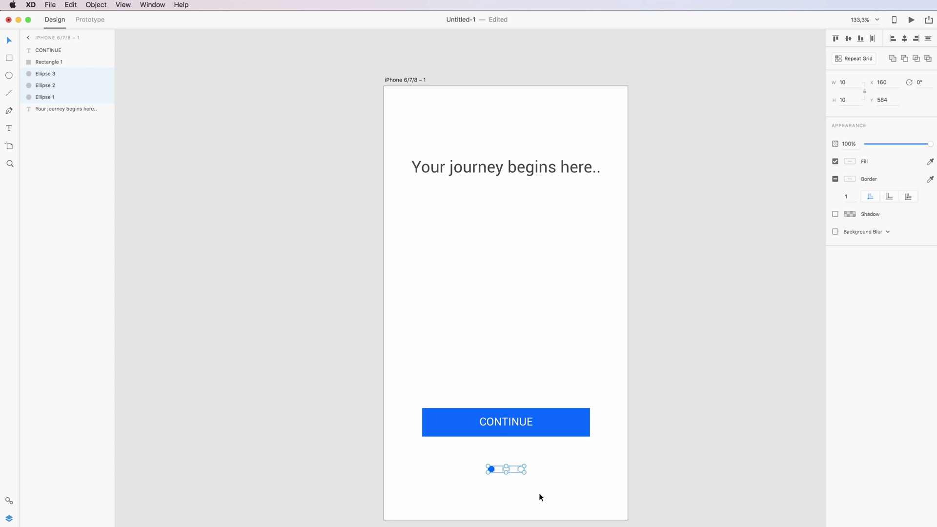
key(shift+Down)
key(Down)
key(Down)
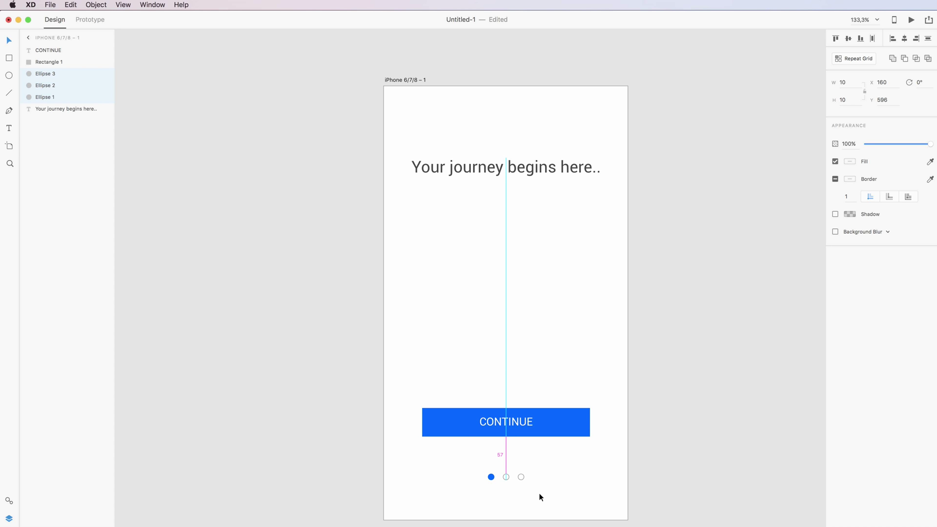
click(464, 239)
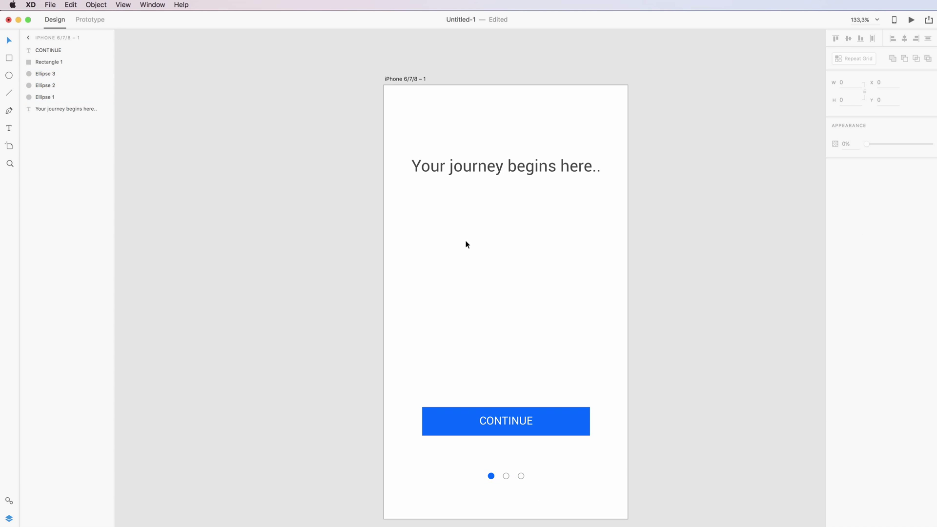
scroll(457, 242, up, 2)
click(483, 191)
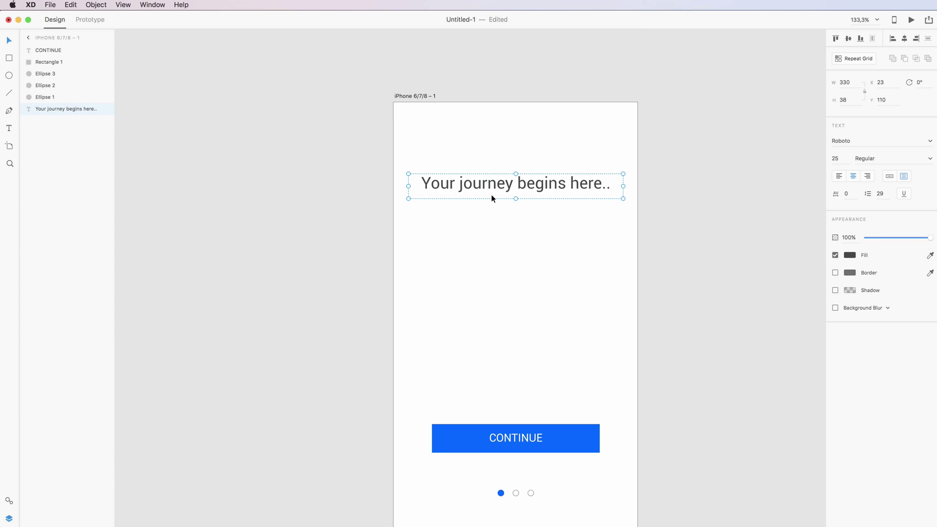
scroll(485, 270, down, 1)
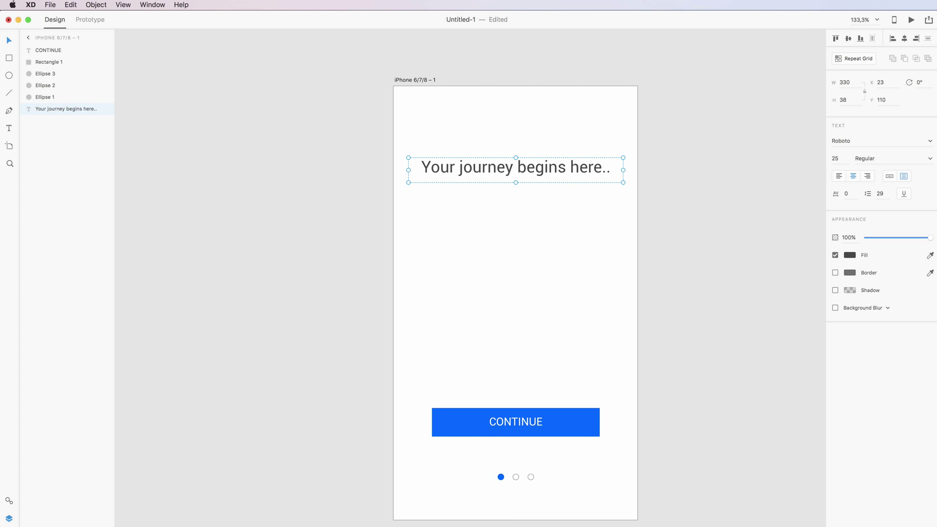
Move and widen the Safari window, then go to the Unsplash website.
drag(721, 21, 161, 5)
drag(684, 526, 825, 517)
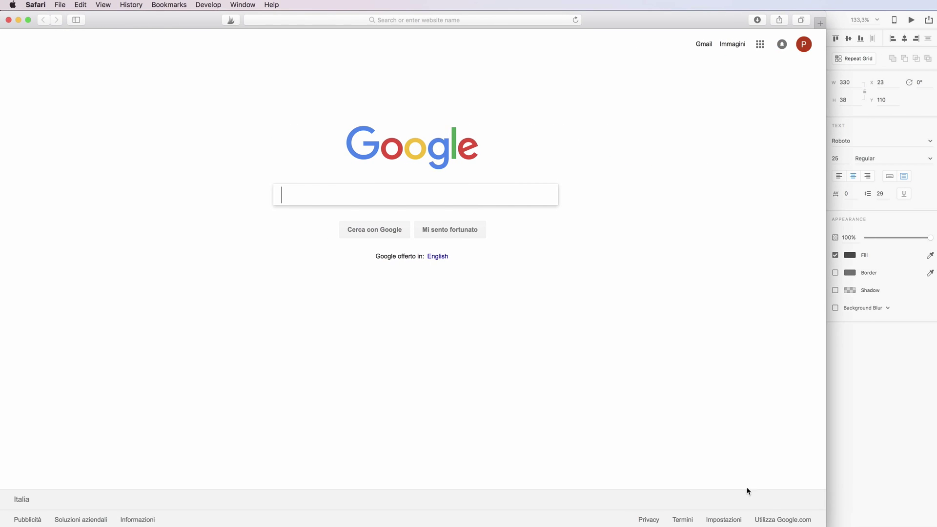
click(414, 20)
text(unsplash.com)
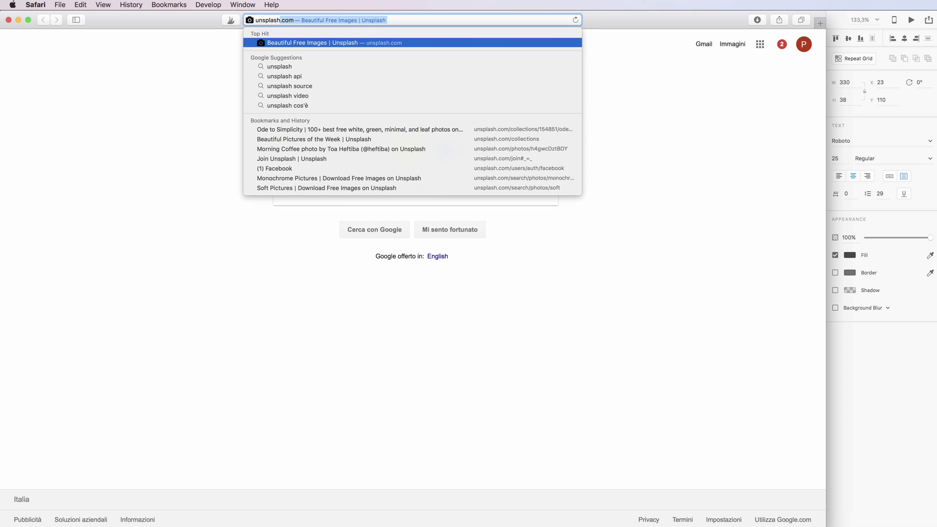
key(Return)
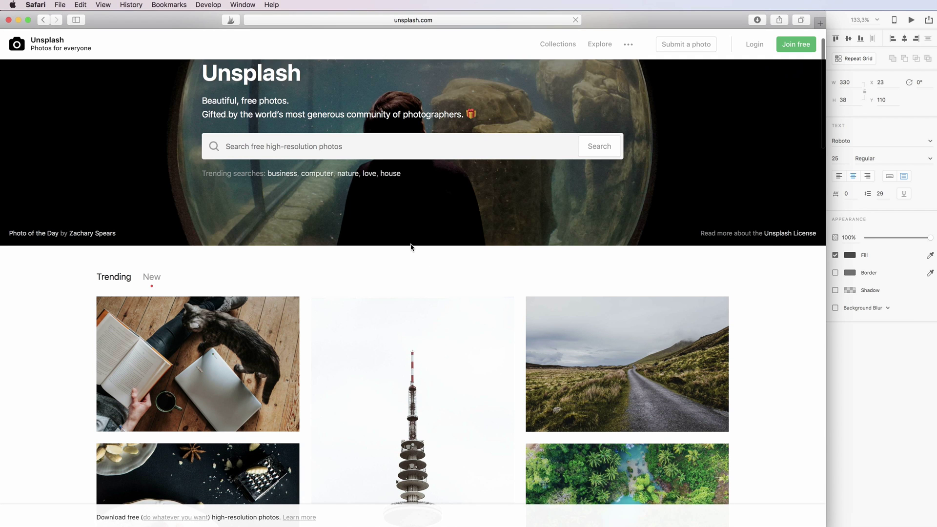
Browse Unsplash's Collections page and open the Clean collection.
scroll(412, 246, down, 10)
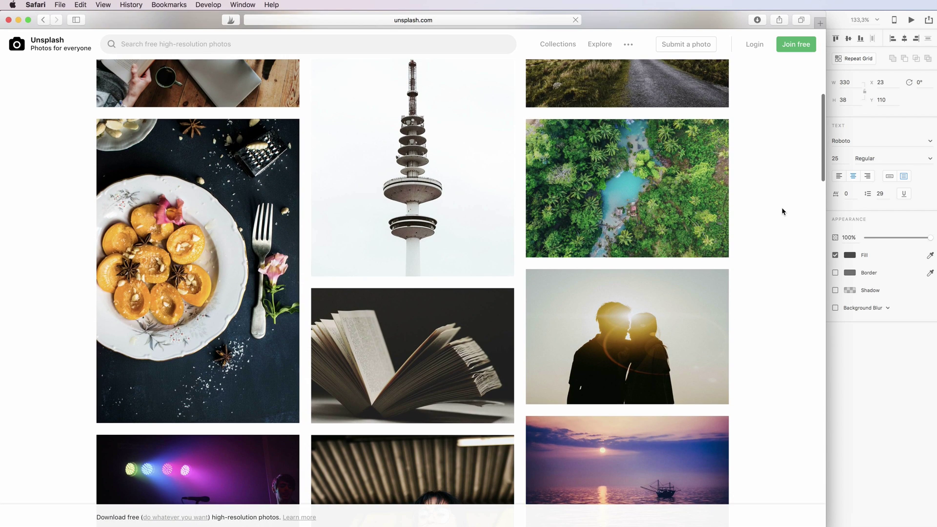
scroll(782, 211, down, 7)
scroll(782, 211, down, 15)
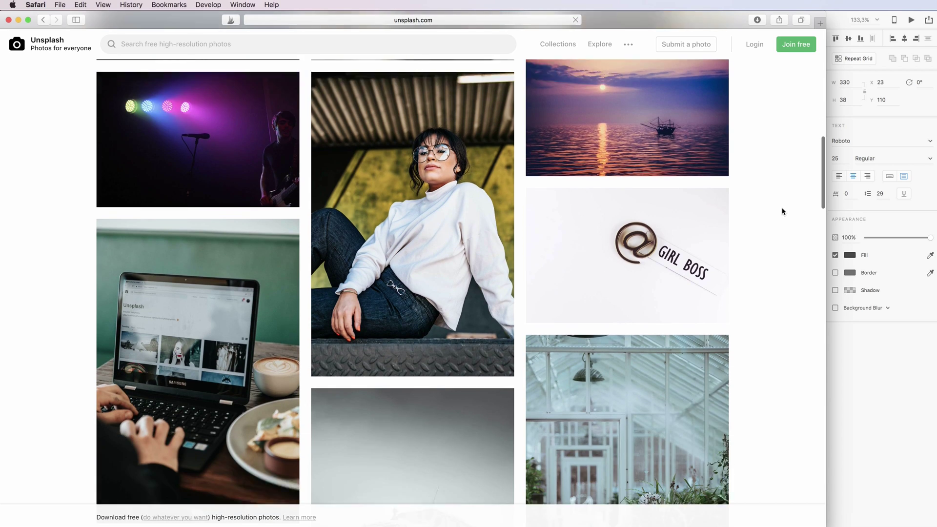
scroll(782, 212, down, 13)
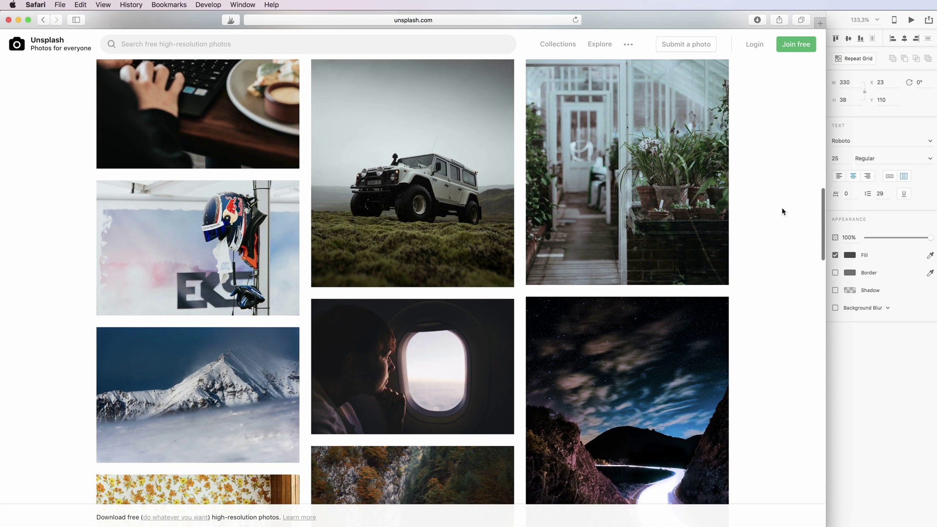
scroll(783, 212, down, 8)
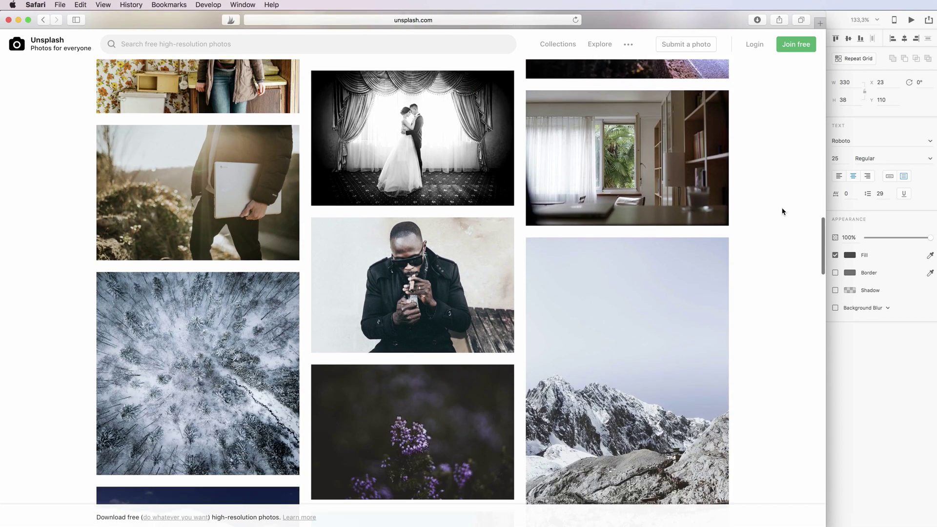
scroll(783, 211, down, 7)
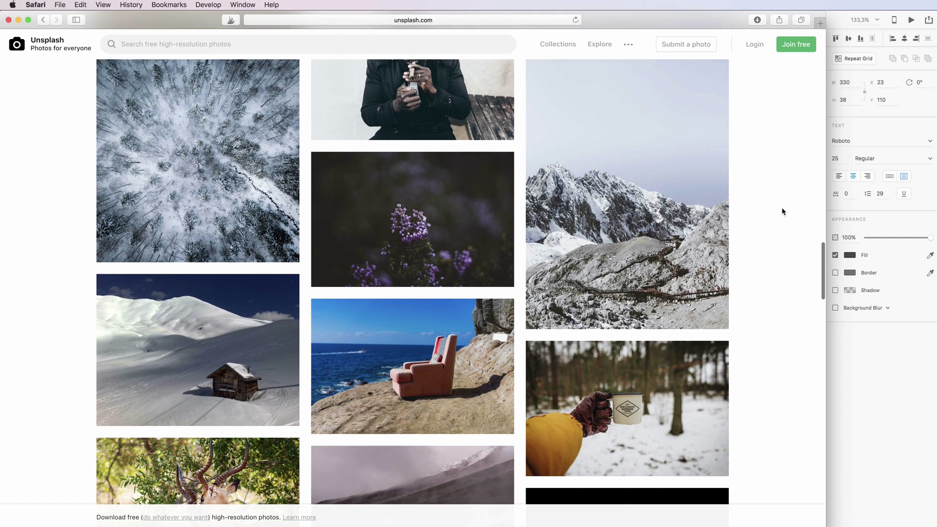
scroll(760, 217, down, 12)
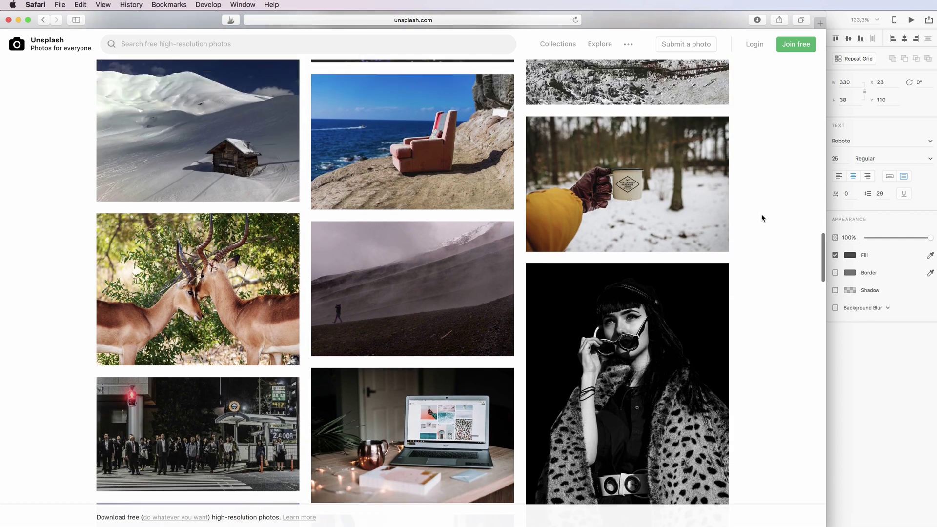
scroll(763, 218, down, 20)
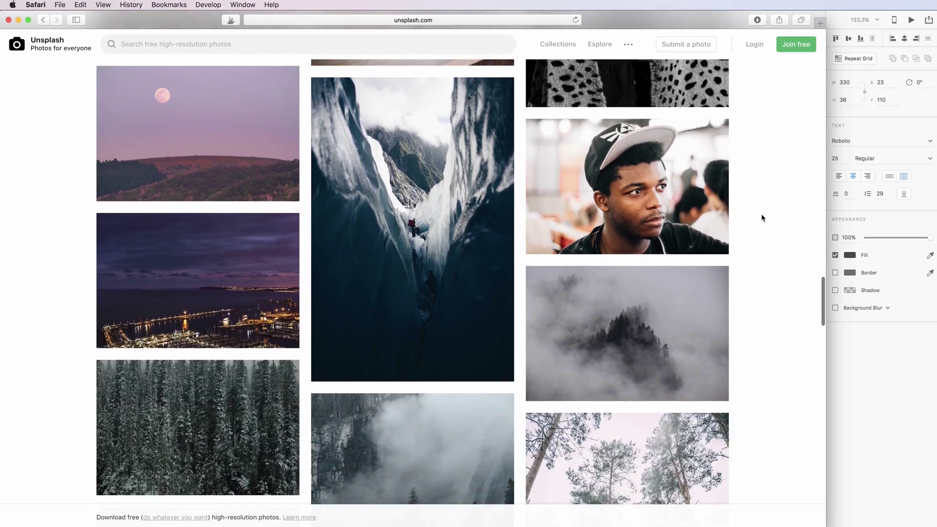
scroll(763, 218, down, 9)
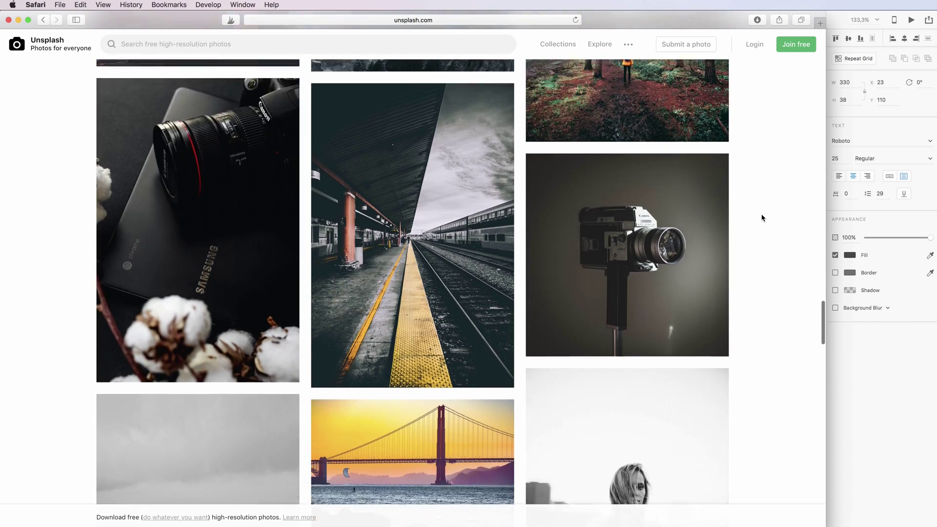
scroll(763, 217, down, 12)
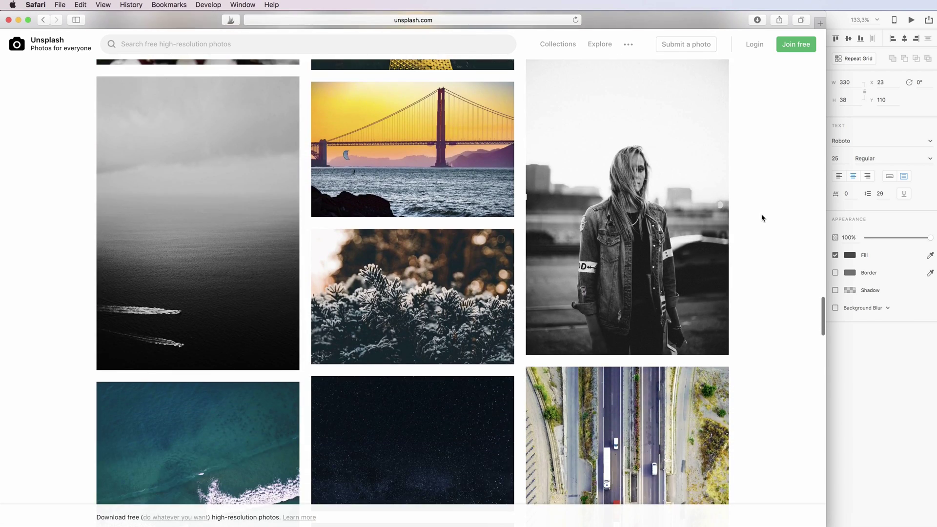
scroll(763, 217, down, 10)
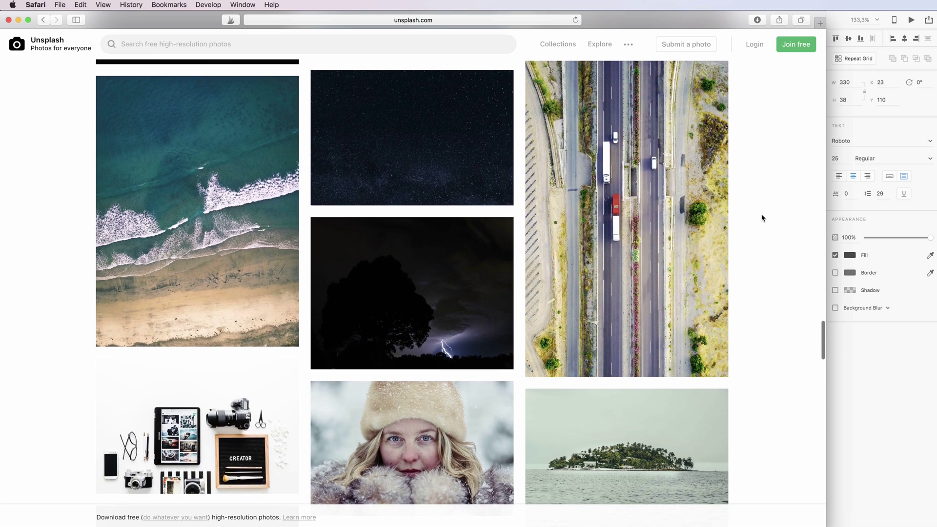
scroll(763, 218, down, 8)
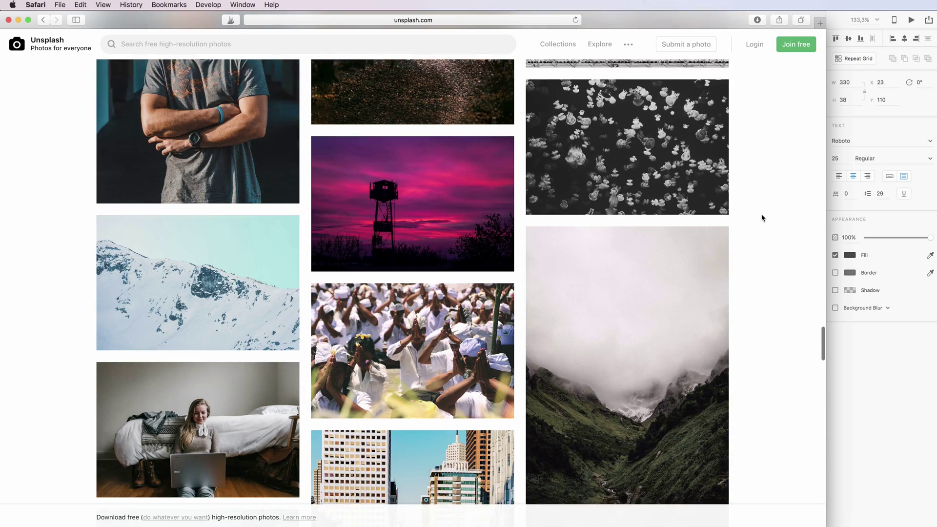
scroll(763, 218, up, 7)
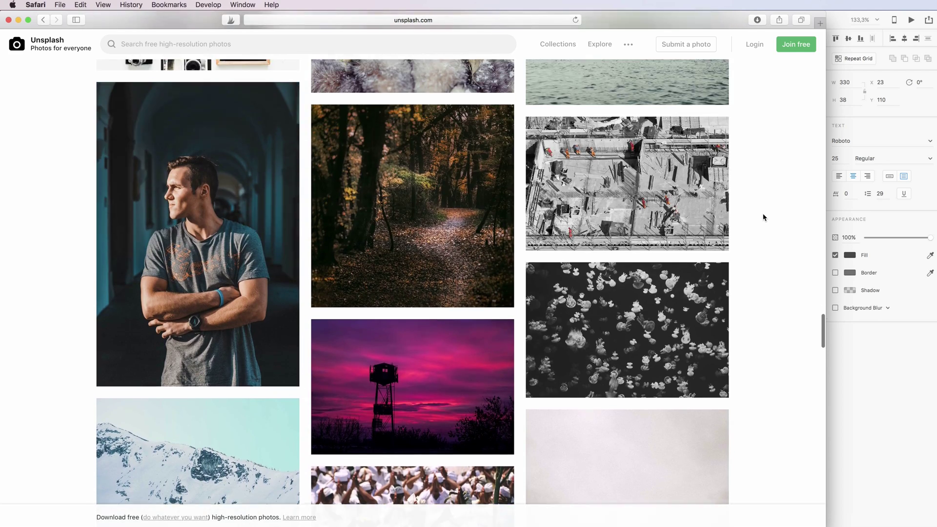
click(561, 43)
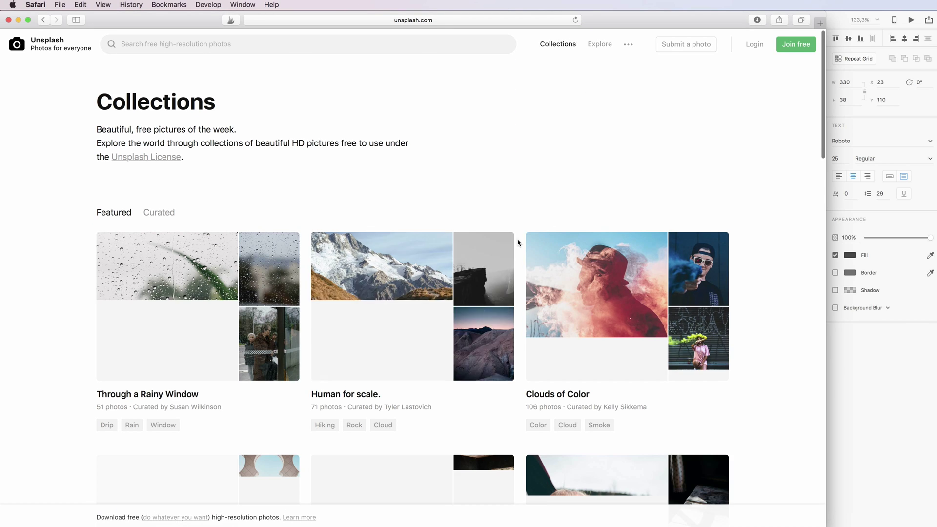
scroll(522, 240, down, 2)
scroll(522, 241, down, 3)
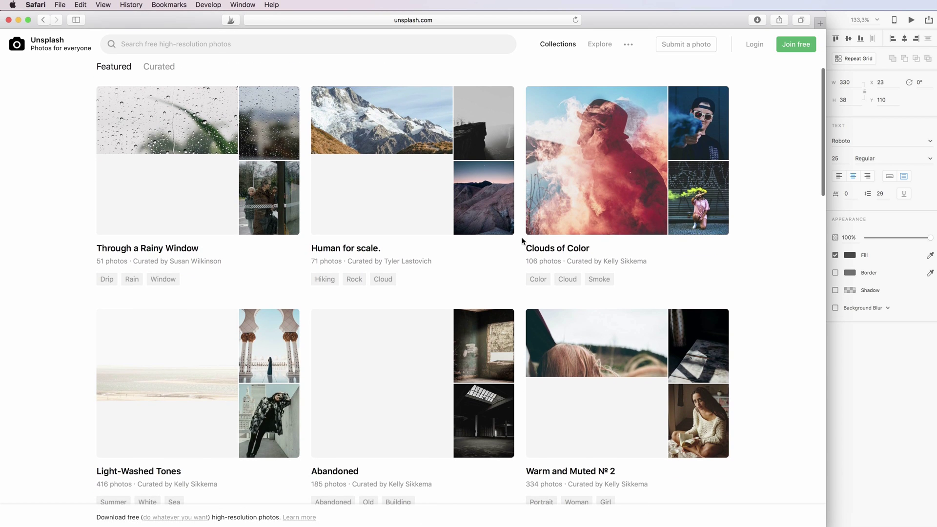
scroll(522, 241, down, 2)
scroll(522, 240, down, 4)
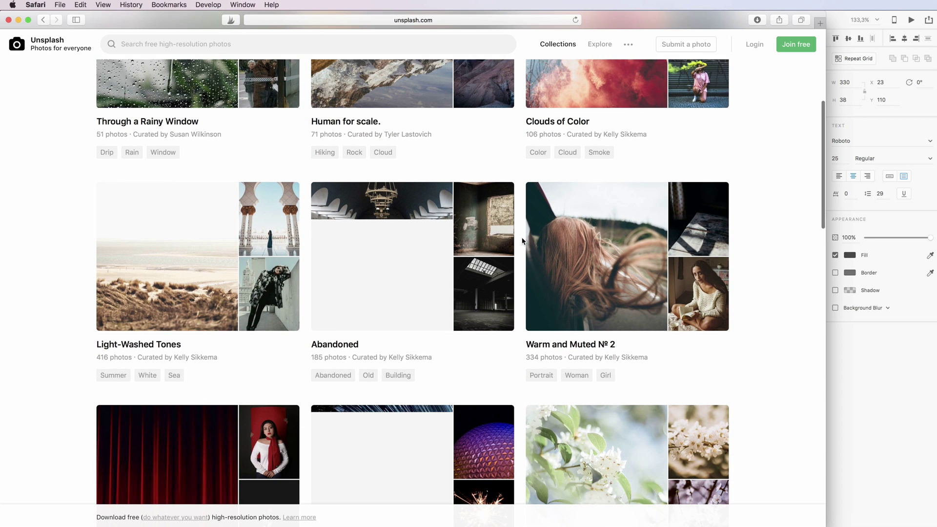
scroll(522, 240, down, 10)
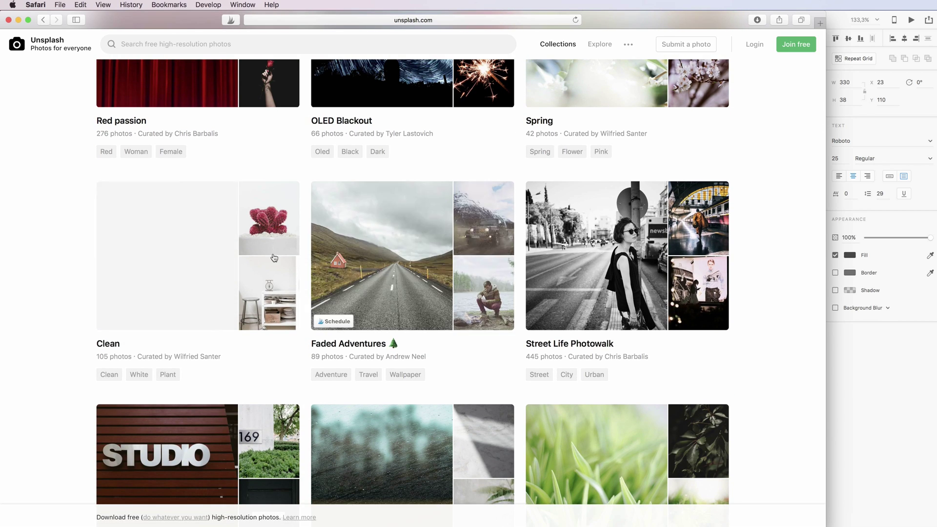
click(266, 247)
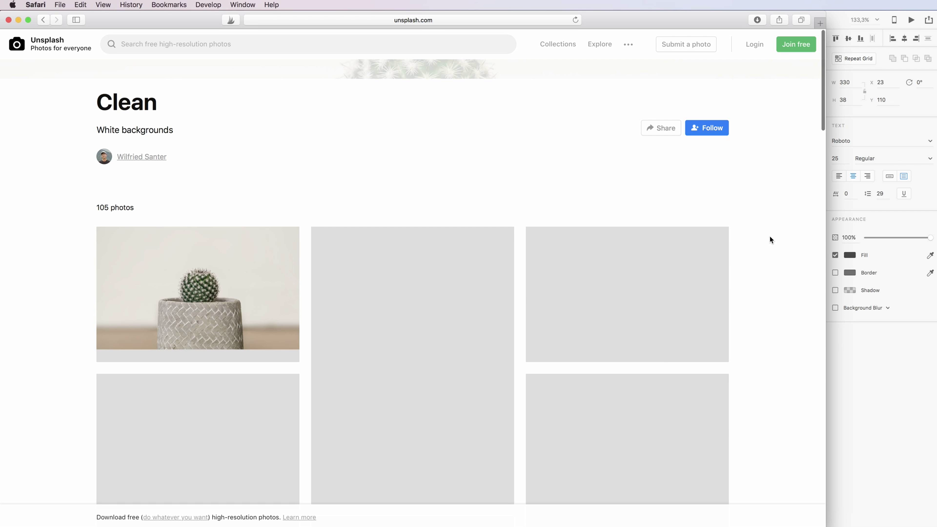
Download the white-desk laptop photo showing 3 54 and dismiss the Say thanks popup.
scroll(770, 240, down, 5)
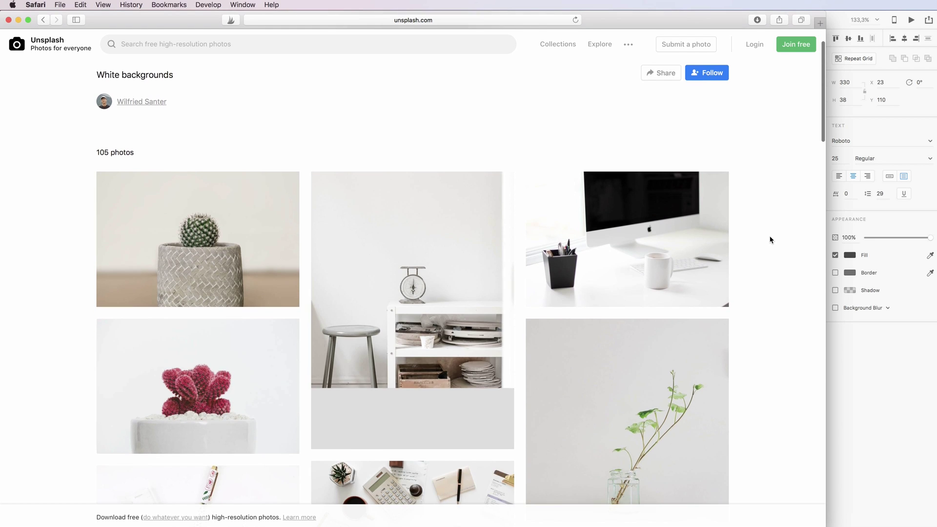
scroll(770, 240, down, 3)
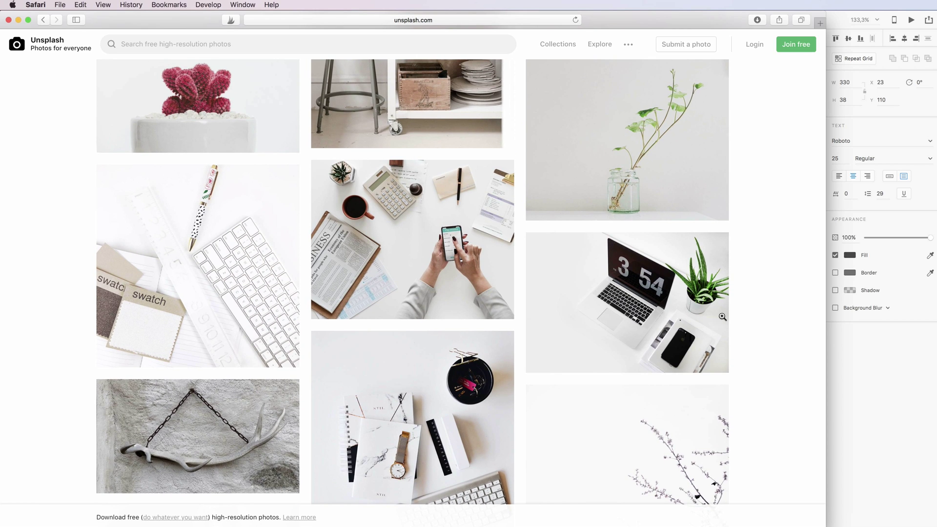
click(708, 355)
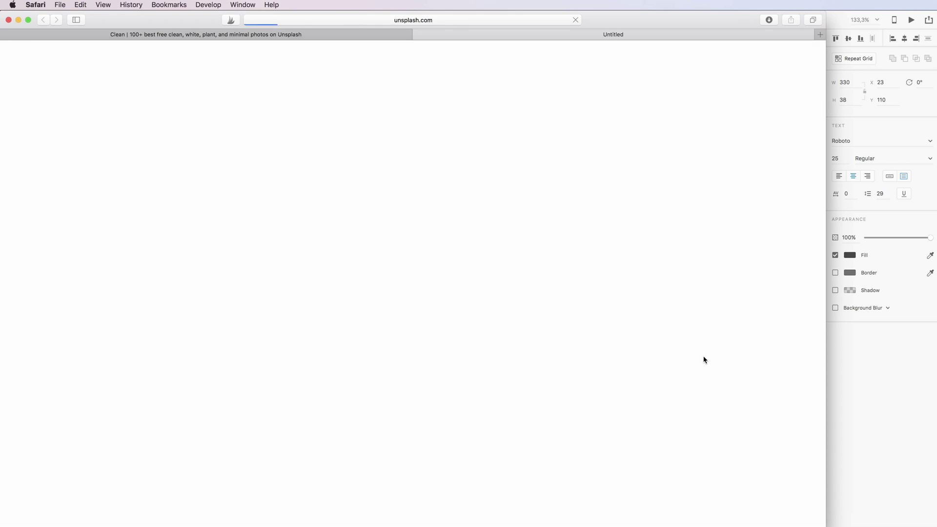
scroll(731, 275, down, 5)
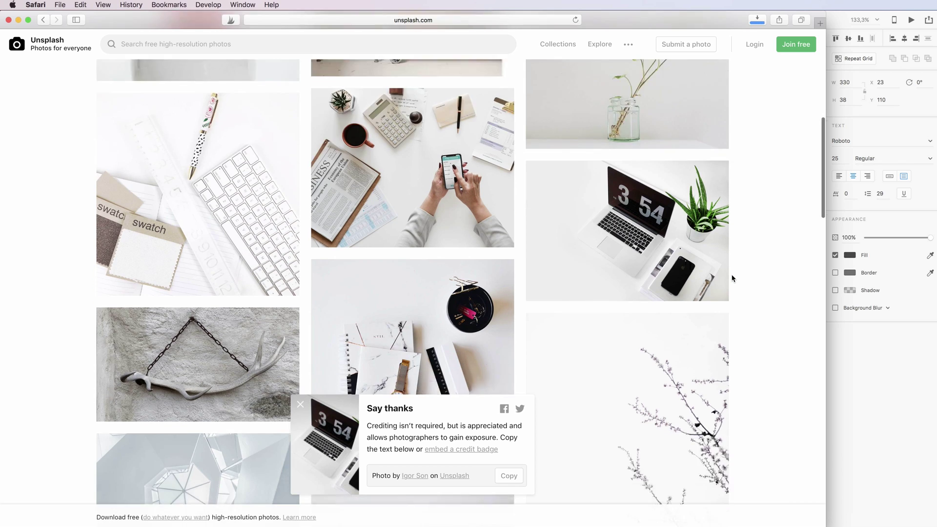
click(302, 408)
scroll(549, 249, down, 4)
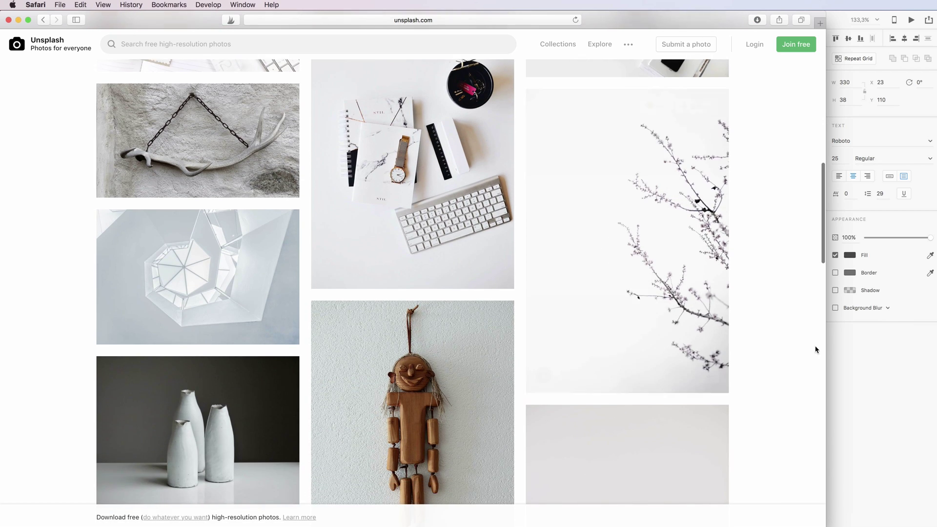
Open the downloaded igor-son-328211-unsplash.jpg photo in Preview from the Downloads stack.
click(860, 377)
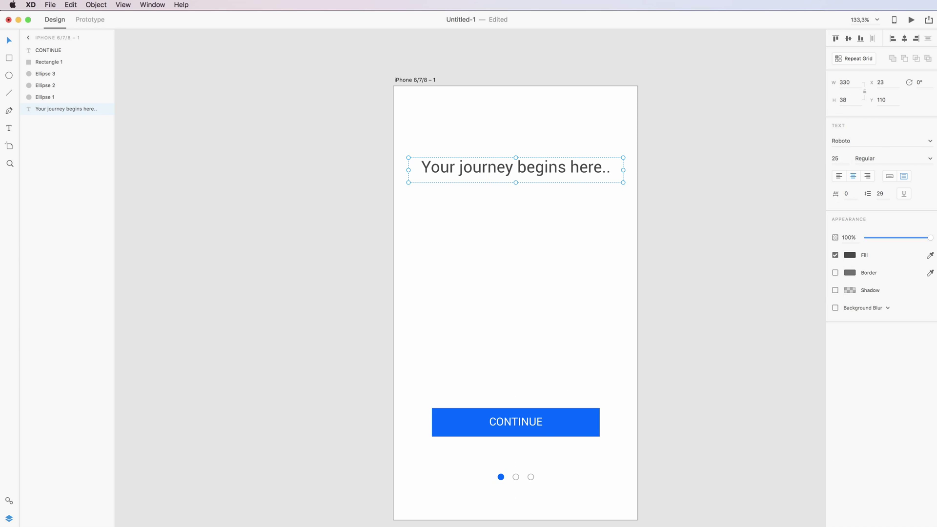
click(780, 517)
click(874, 174)
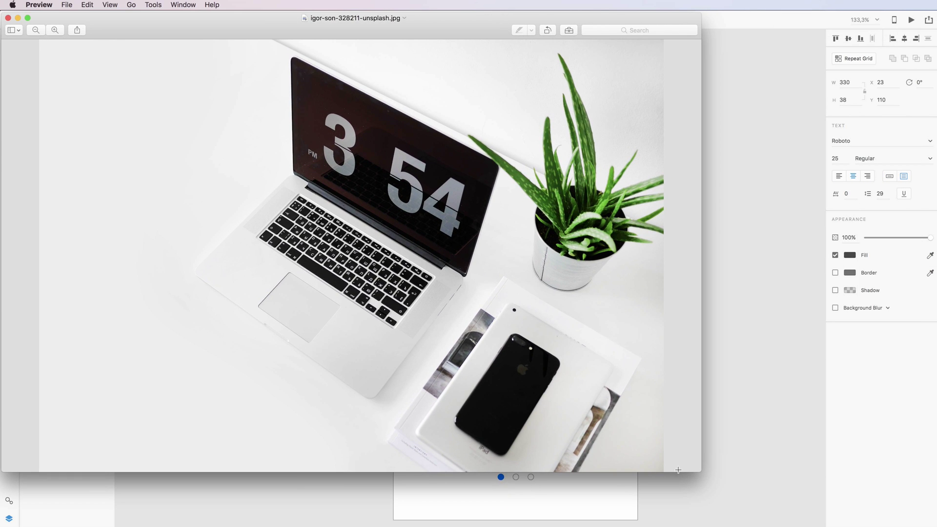
Select the entire laptop photo, close Preview, and return to the XD artboard.
drag(664, 470, 11, 23)
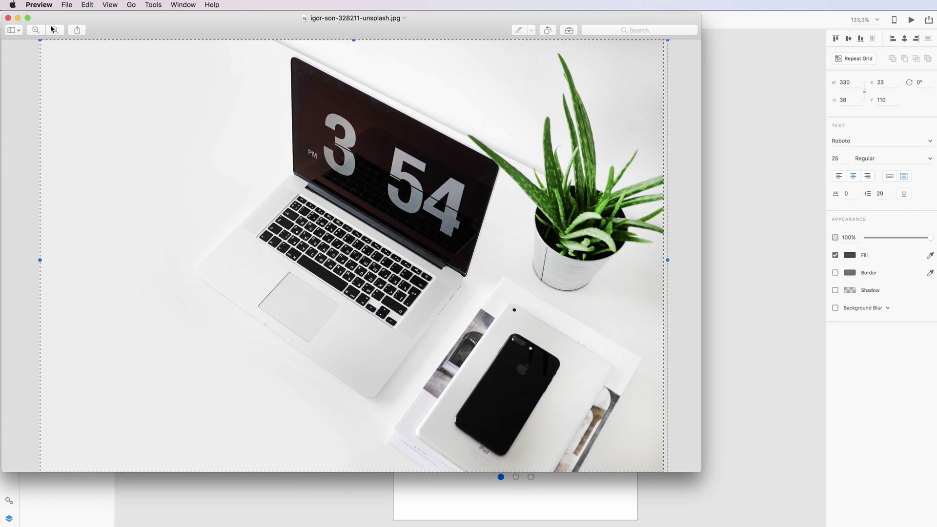
click(8, 18)
click(568, 242)
click(463, 202)
Paste the laptop photo into the artboard and shrink it to 329 x 229.
scroll(464, 202, right, 2)
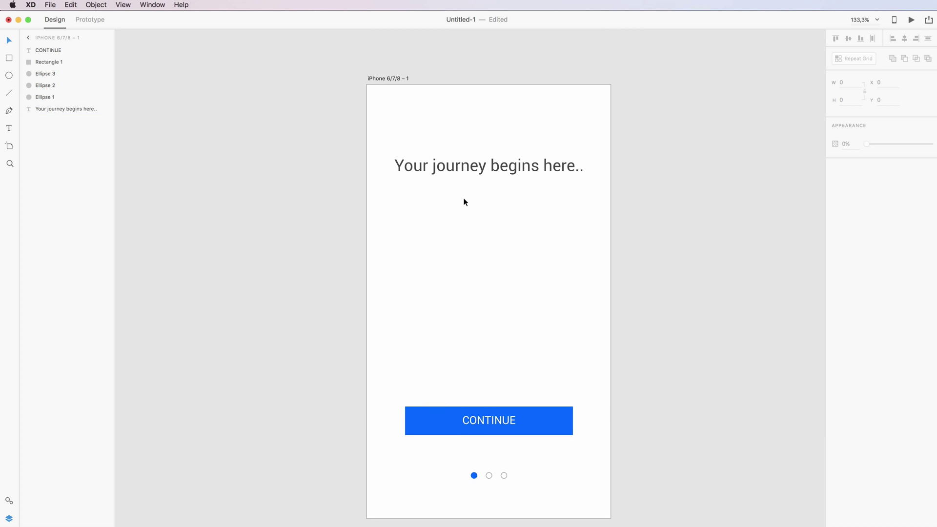
key(super+v)
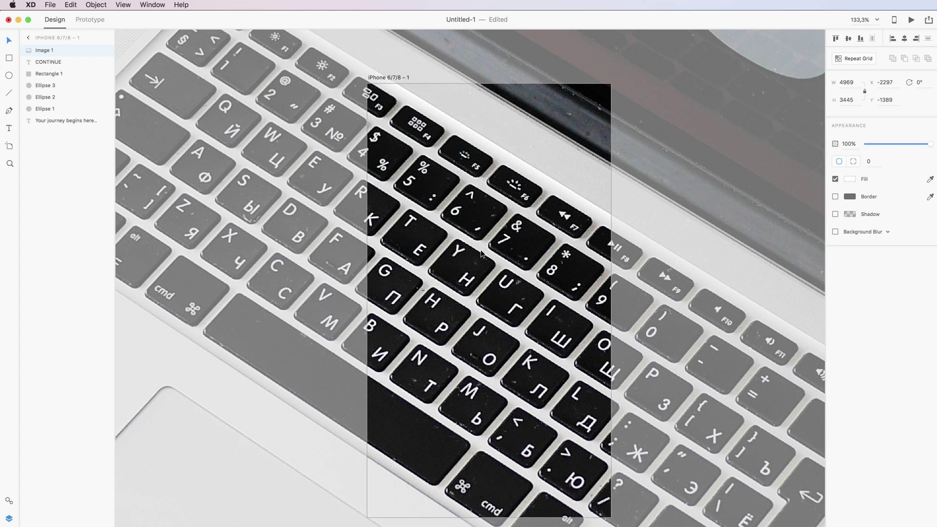
scroll(474, 270, down, 5)
scroll(481, 253, down, 8)
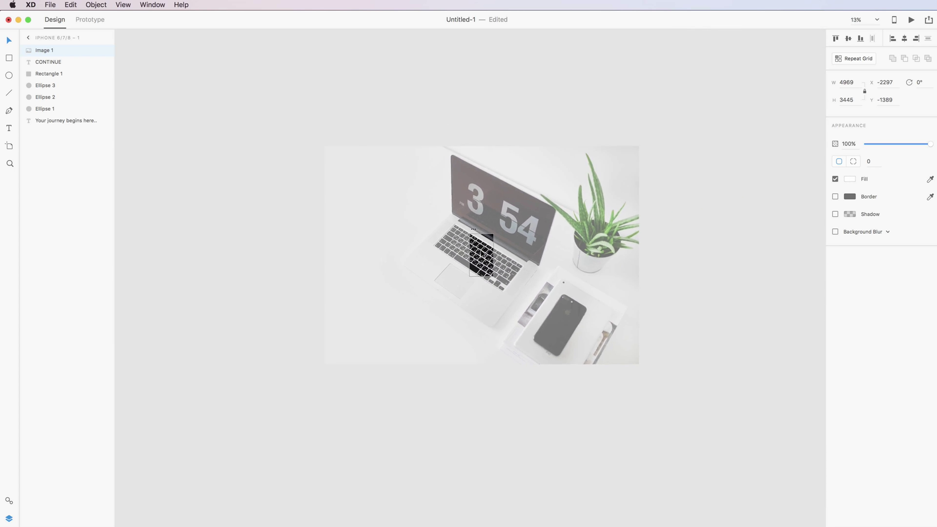
drag(638, 146, 491, 230)
Move the laptop photo up toward the headline and raise the headline slightly.
scroll(488, 246, up, 3)
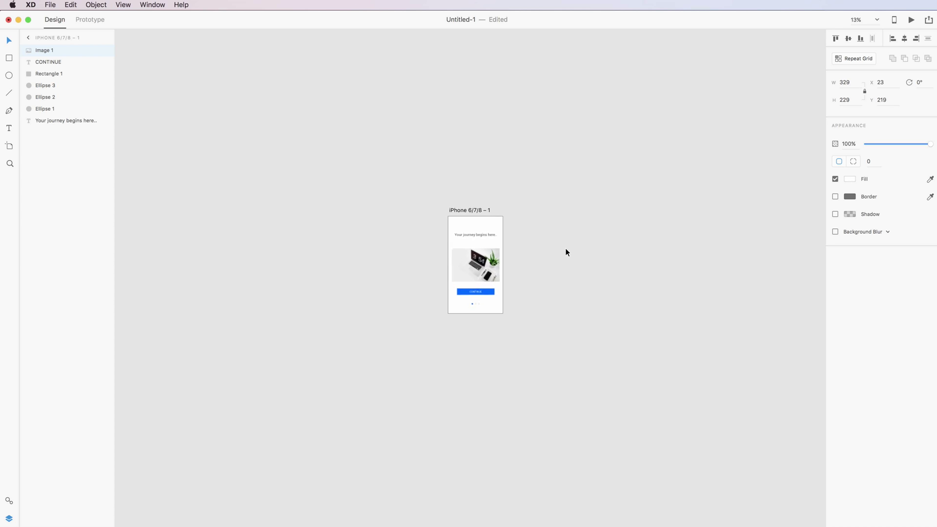
scroll(458, 243, up, 5)
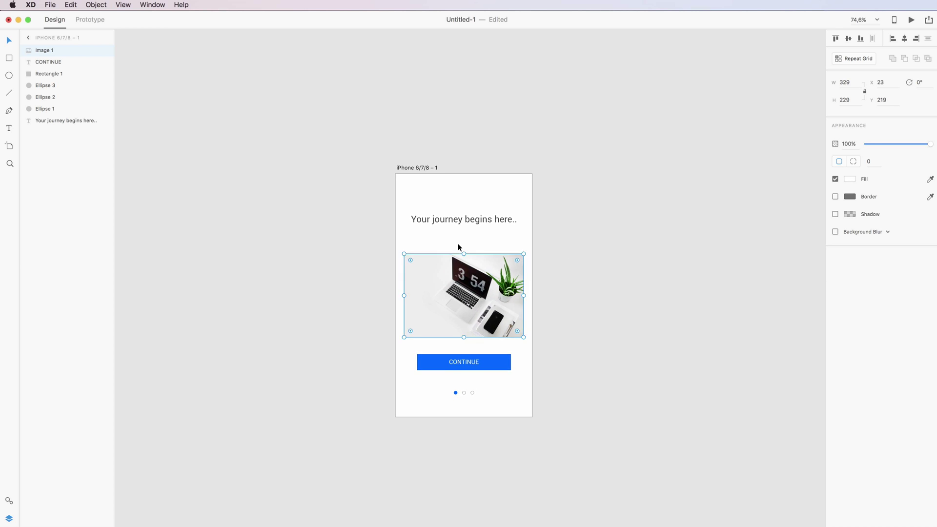
scroll(458, 247, up, 4)
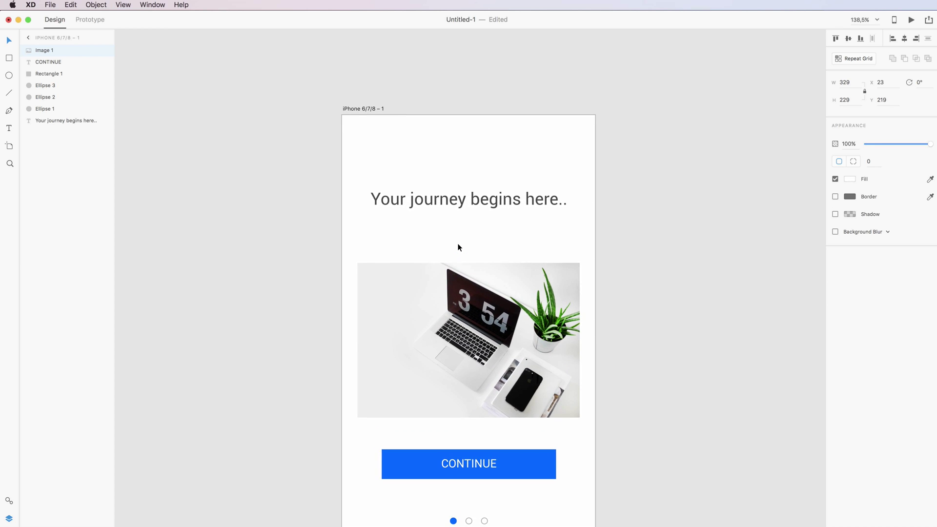
scroll(458, 246, down, 2)
scroll(485, 263, down, 1)
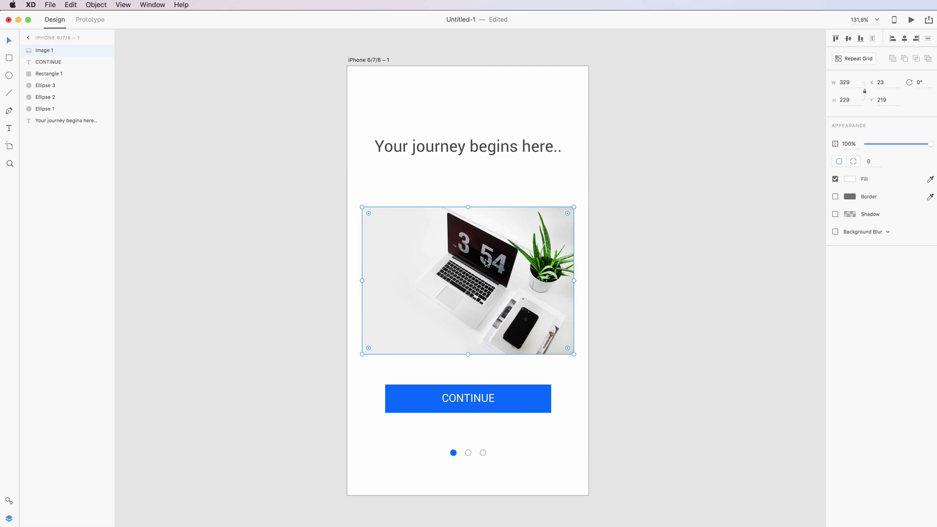
drag(486, 262, 486, 241)
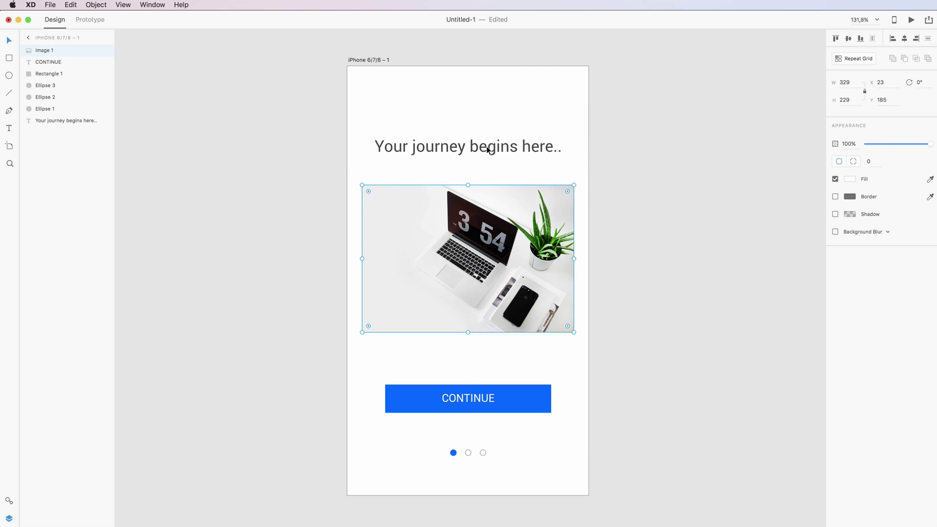
drag(486, 149, 498, 107)
Change the headline copy's text to STEP 1 at font size 15.
double_click(498, 107)
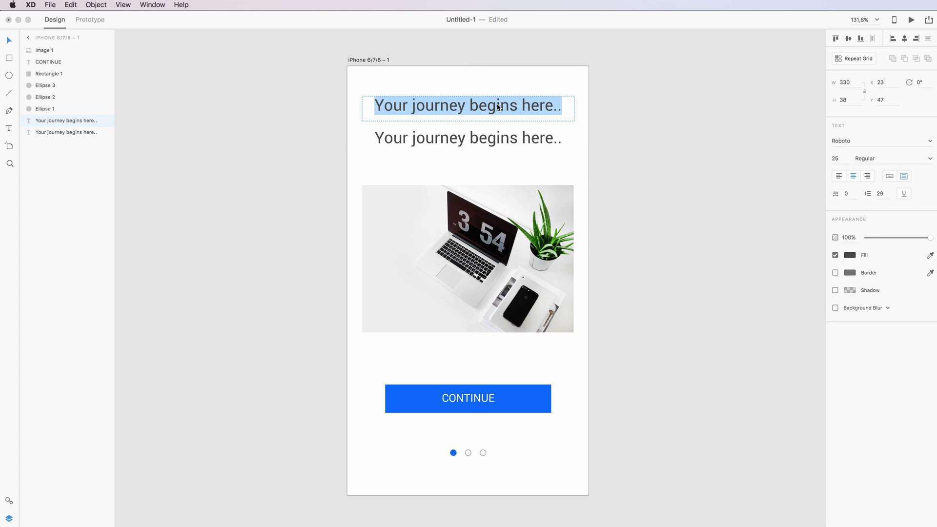
text(STEP 1)
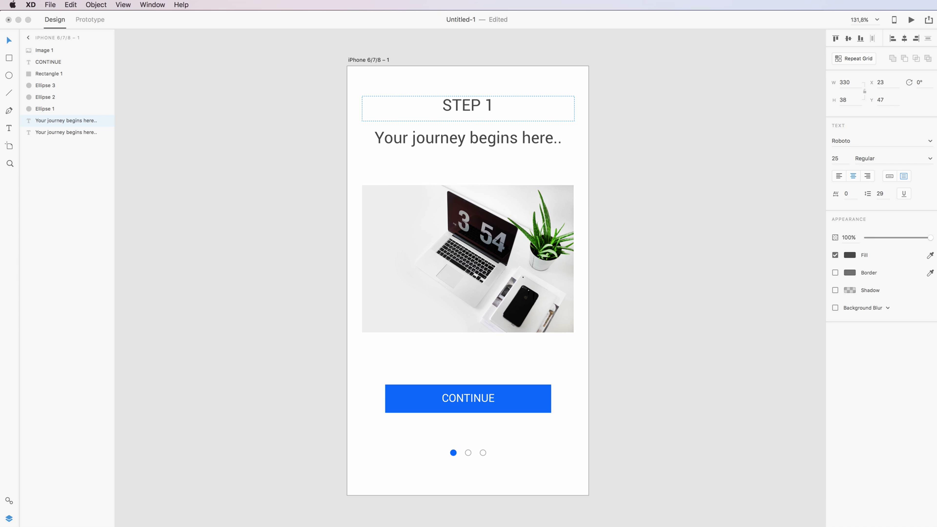
key(super+a)
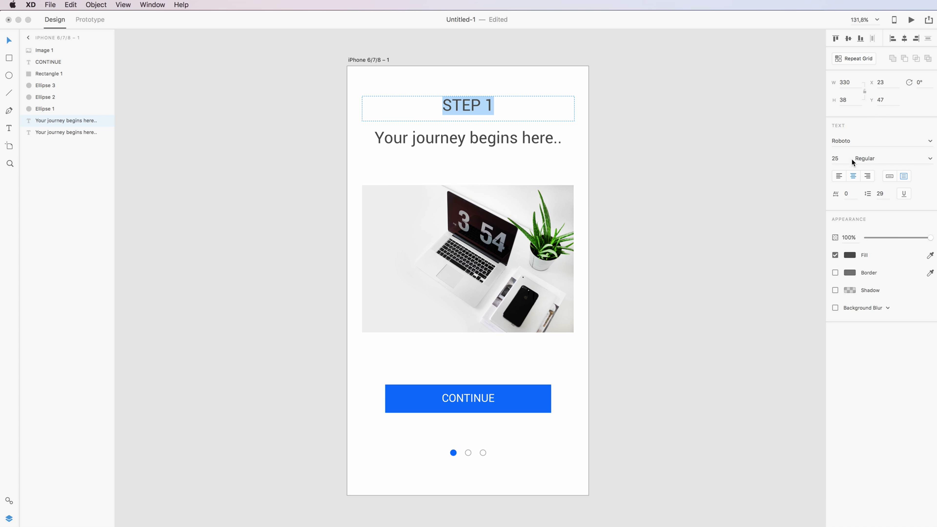
key(Down)
key(Down)
key(Down)
key(Down)
key(Down)
key(Down)
key(Down)
key(Down)
key(Down)
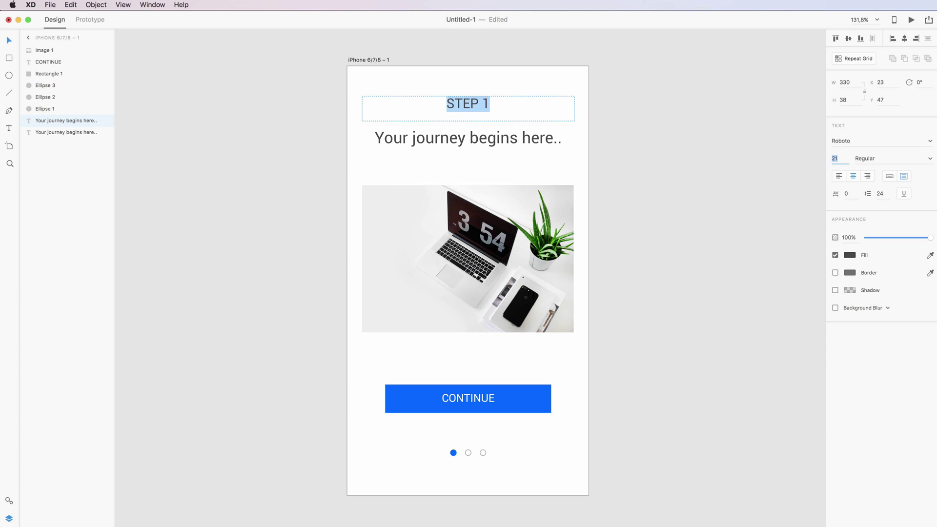
key(Down)
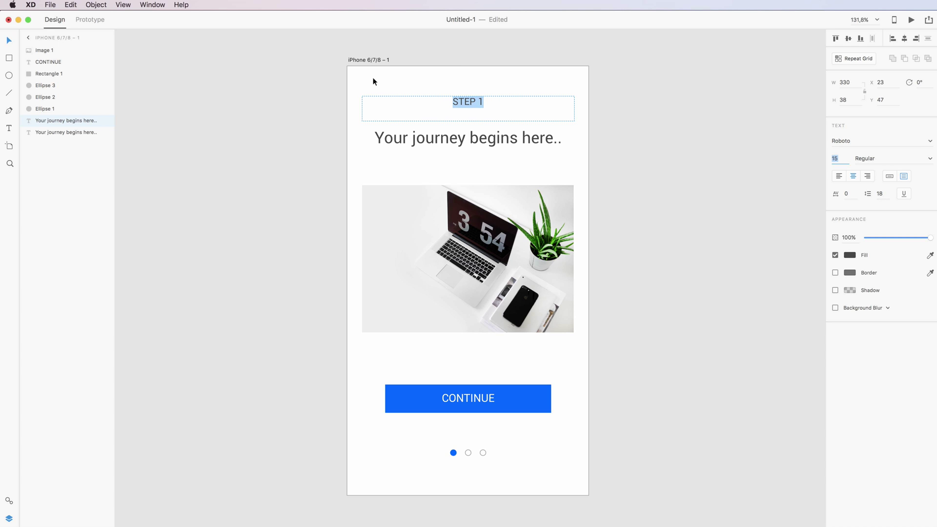
key(Escape)
key(Escape)
drag(478, 98, 479, 104)
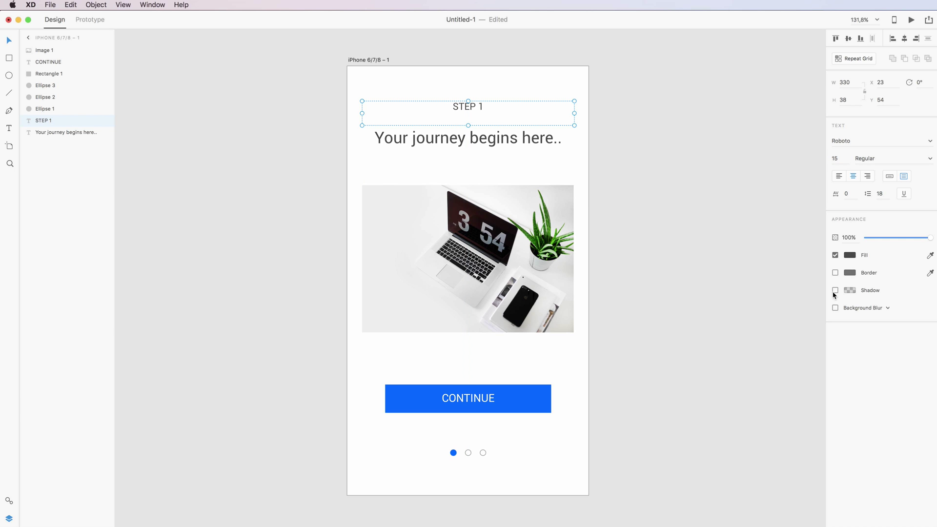
Colour the STEP 1 label light grey #9D9D9D and move the headline up beneath it.
click(852, 255)
drag(737, 231, 725, 232)
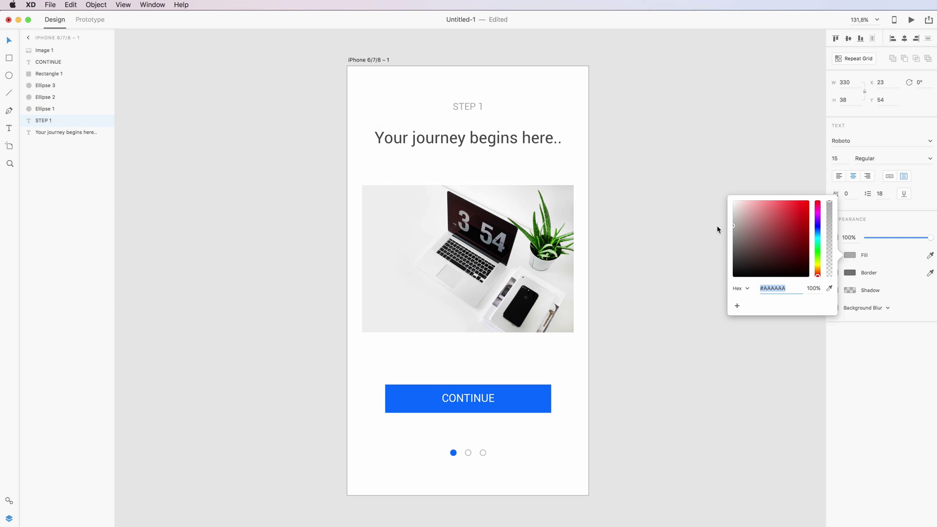
click(658, 165)
drag(507, 142, 508, 136)
click(661, 123)
Nudge the STEP 1 label and headline down 1 px together.
scroll(662, 123, up, 3)
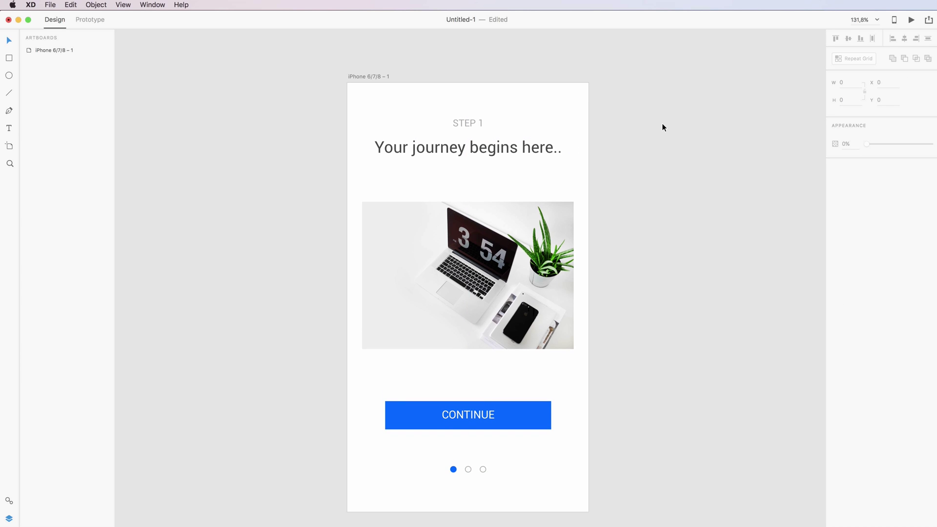
drag(381, 113, 482, 192)
key(Down)
key(Down)
key(Down)
key(Down)
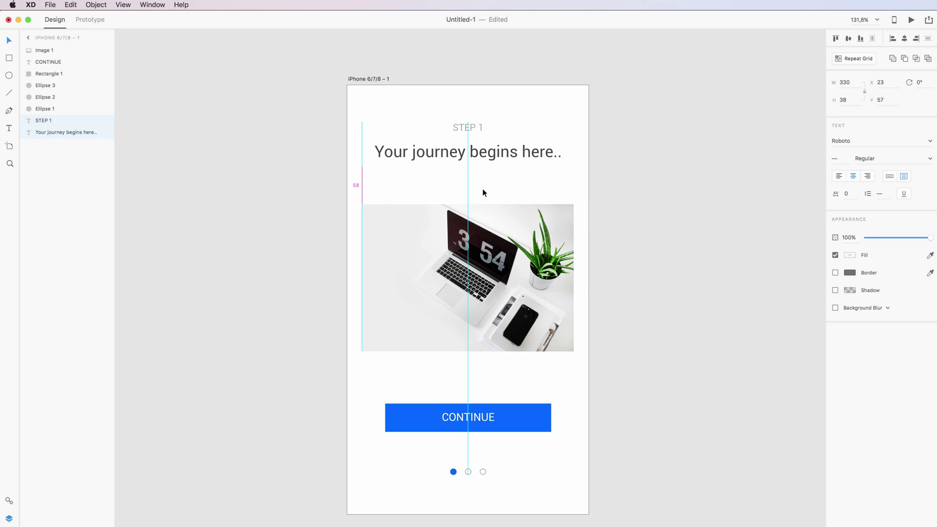
key(Down)
key(Down)
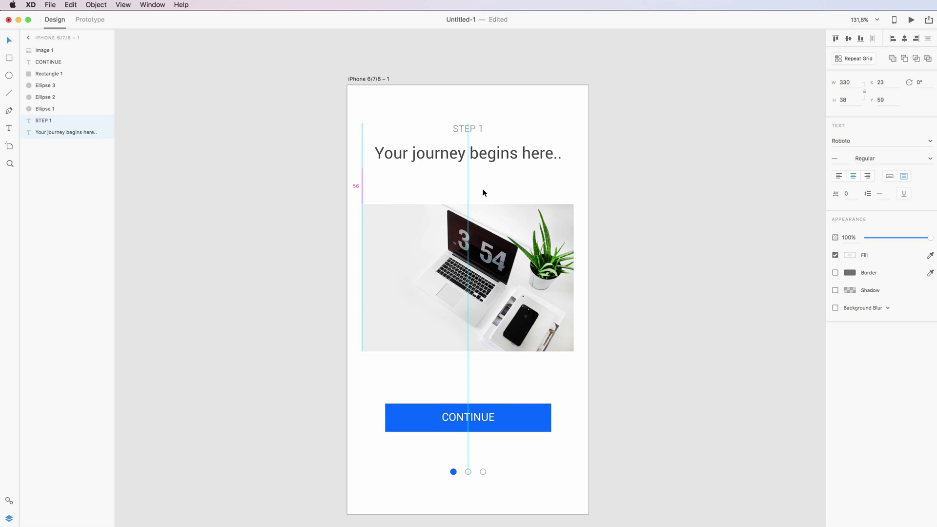
key(Up)
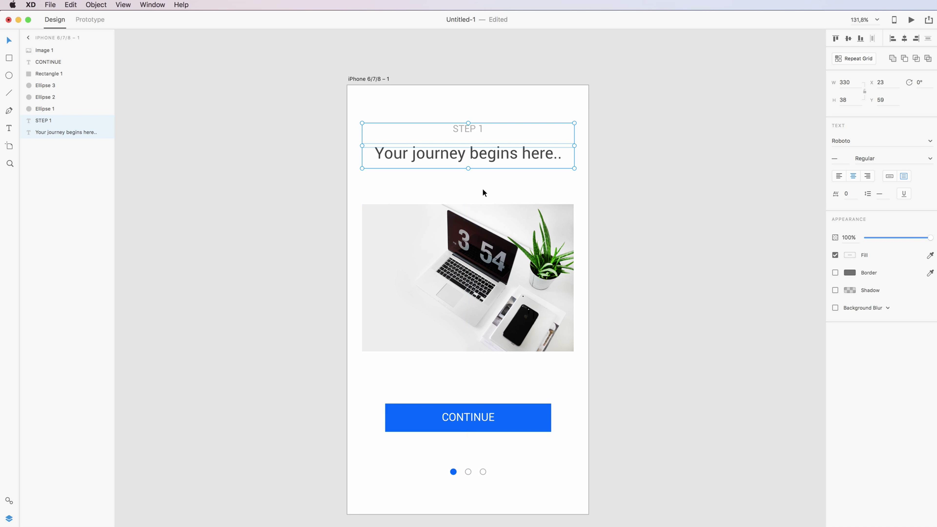
click(687, 233)
Nudge the CONTINUE text down slightly and lower the laptop photo to y 193.
click(481, 418)
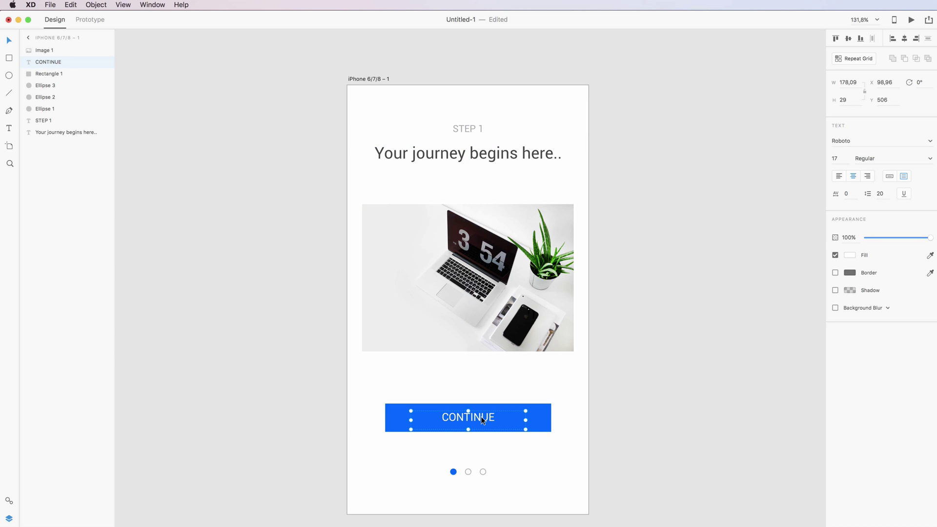
drag(481, 417, 481, 418)
click(681, 317)
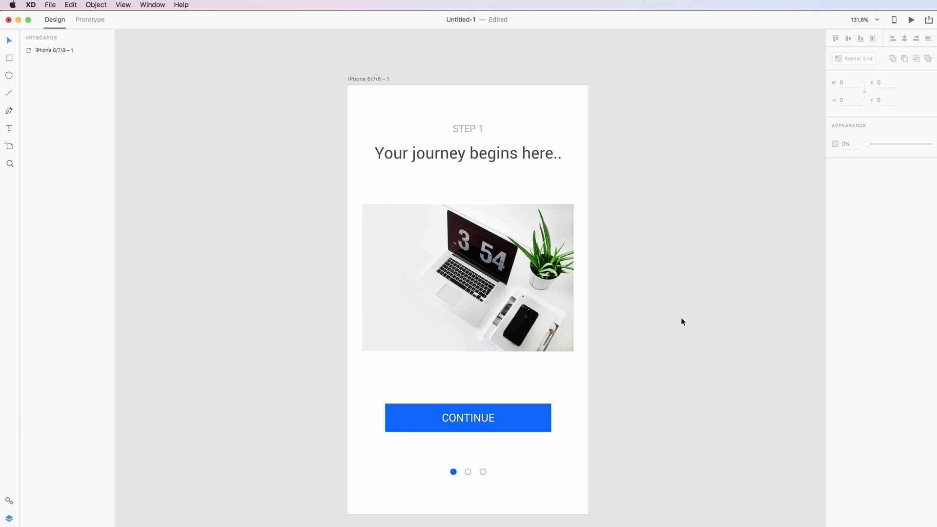
drag(513, 268, 513, 273)
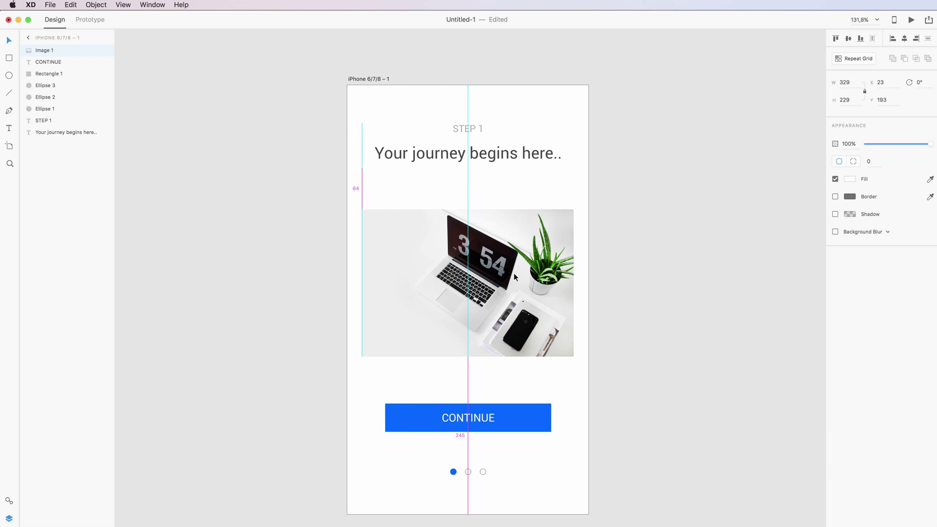
click(636, 245)
scroll(636, 247, down, 3)
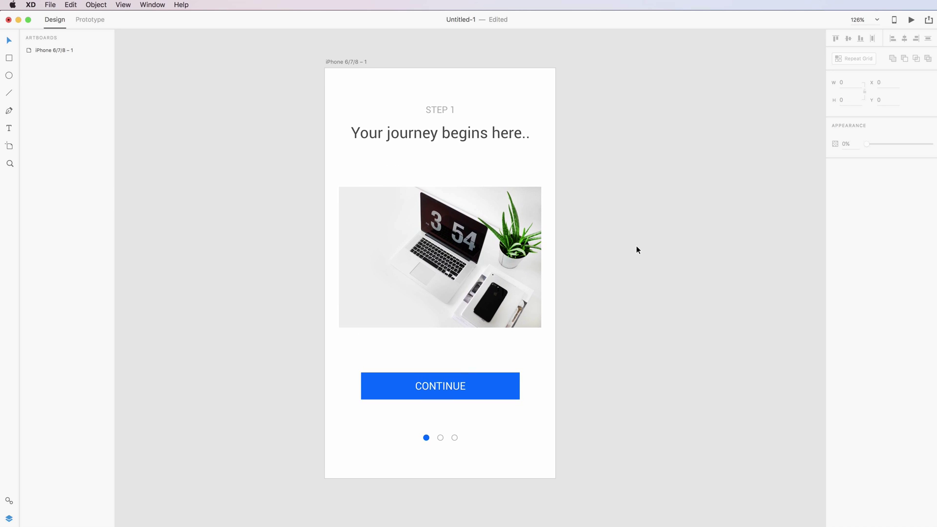
scroll(636, 249, down, 2)
scroll(512, 178, down, 1)
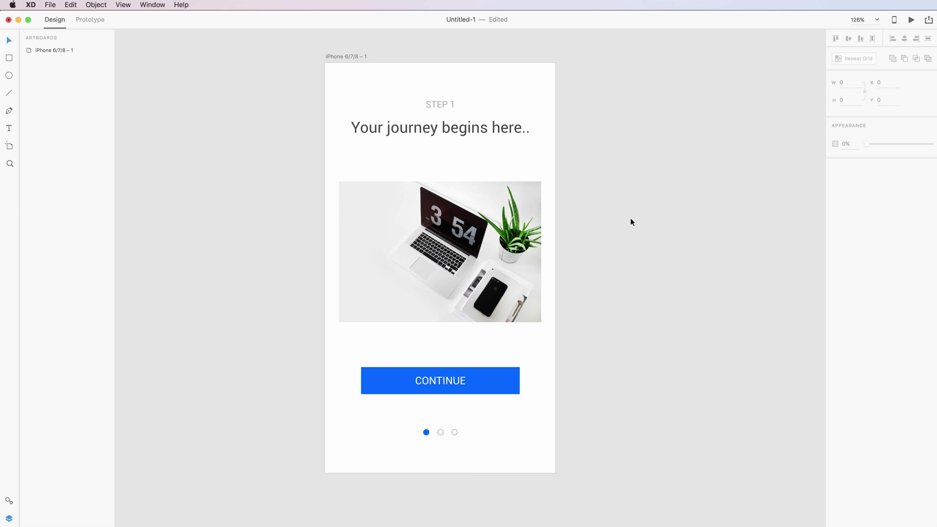
scroll(653, 232, left, 2)
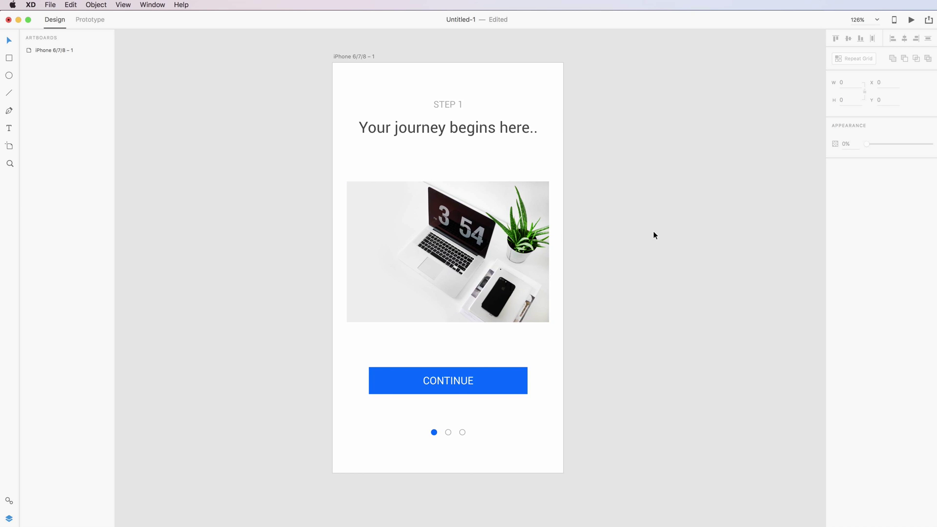
scroll(653, 231, down, 1)
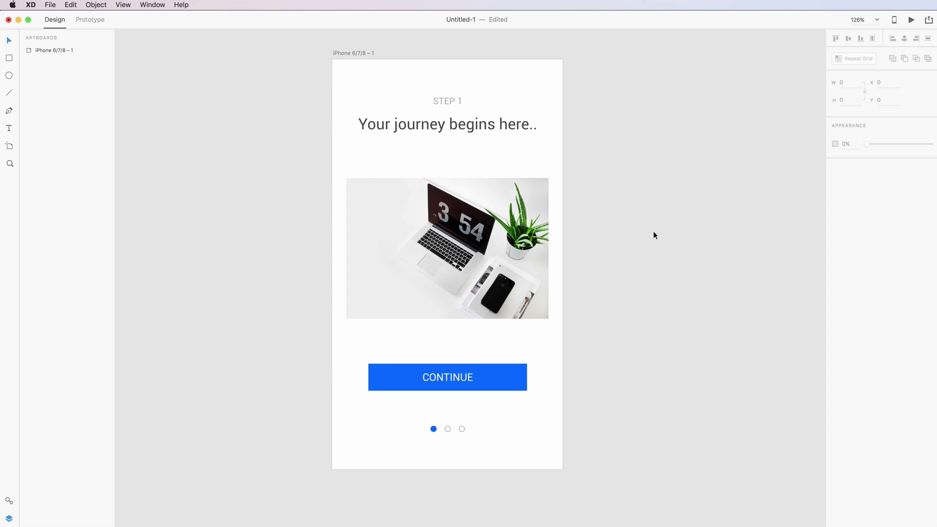
scroll(653, 232, up, 1)
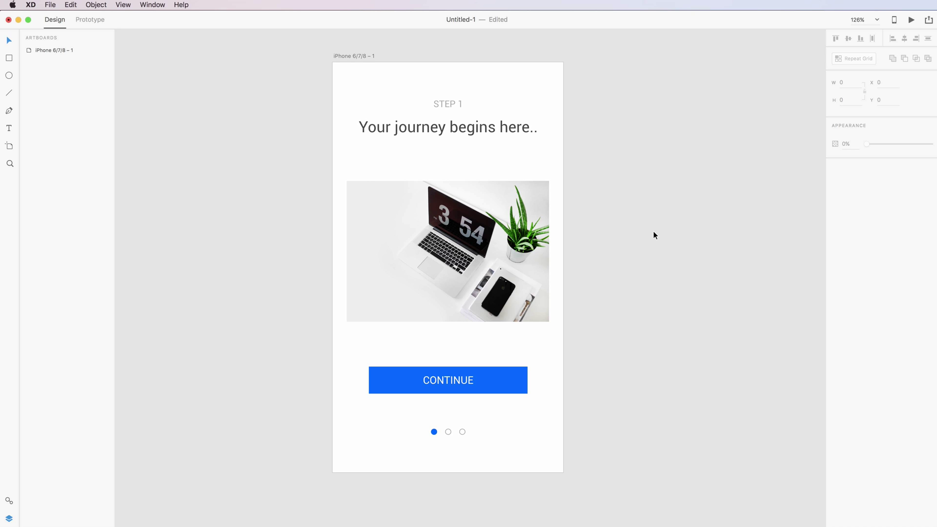
scroll(654, 235, down, 1)
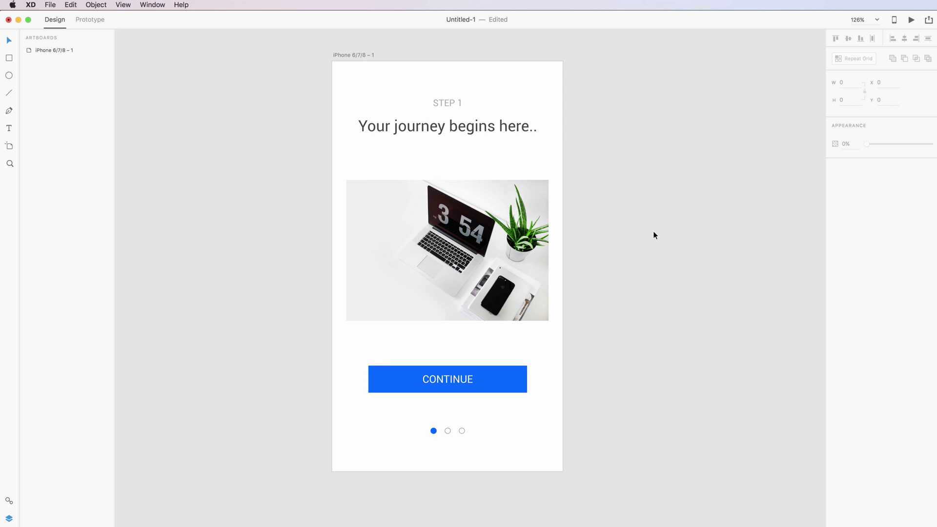
scroll(653, 233, right, 1)
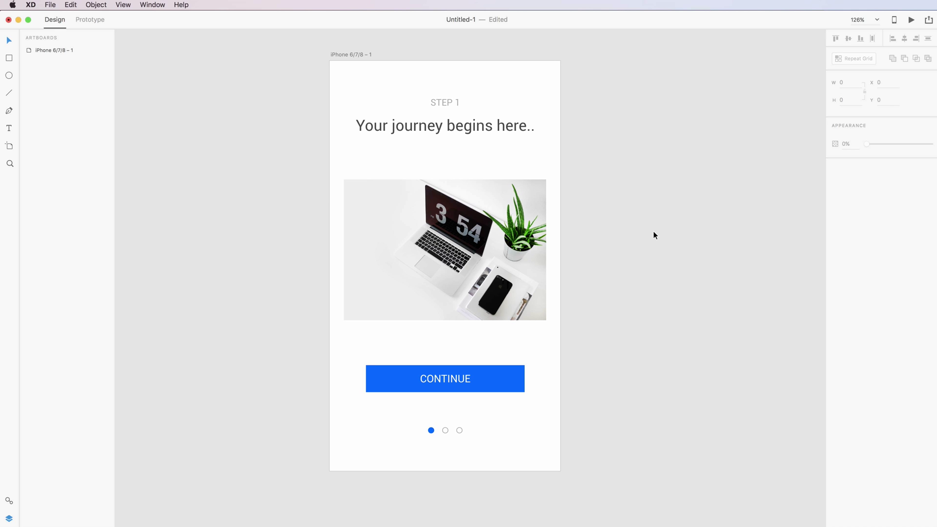
scroll(653, 232, up, 2)
scroll(651, 230, down, 2)
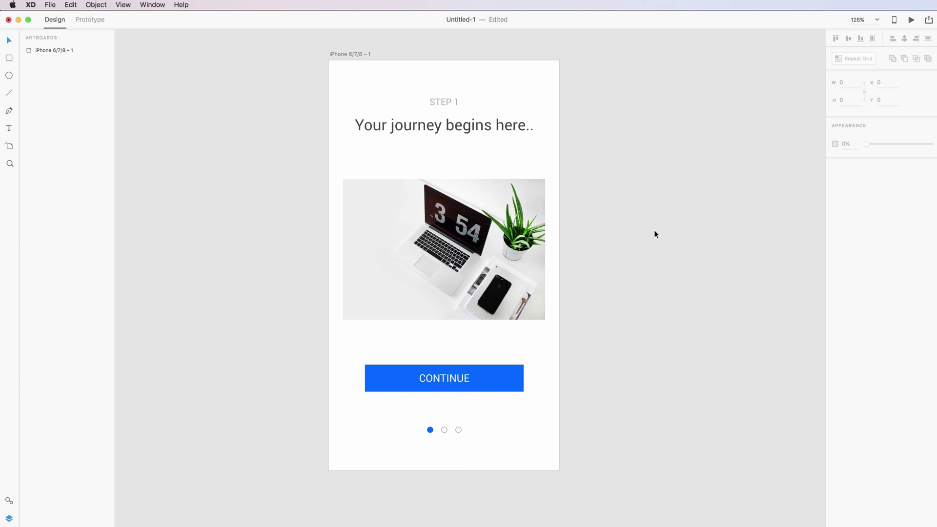
scroll(653, 229, right, 1)
scroll(654, 233, left, 1)
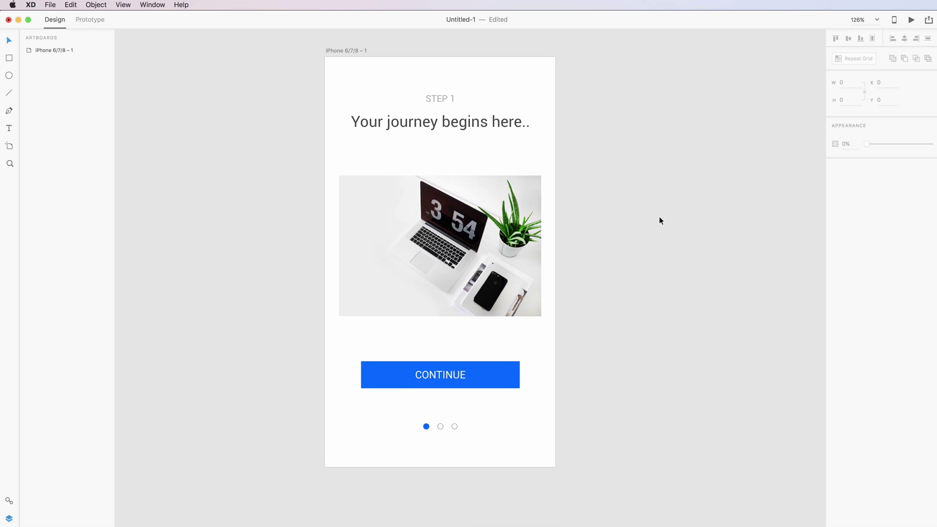